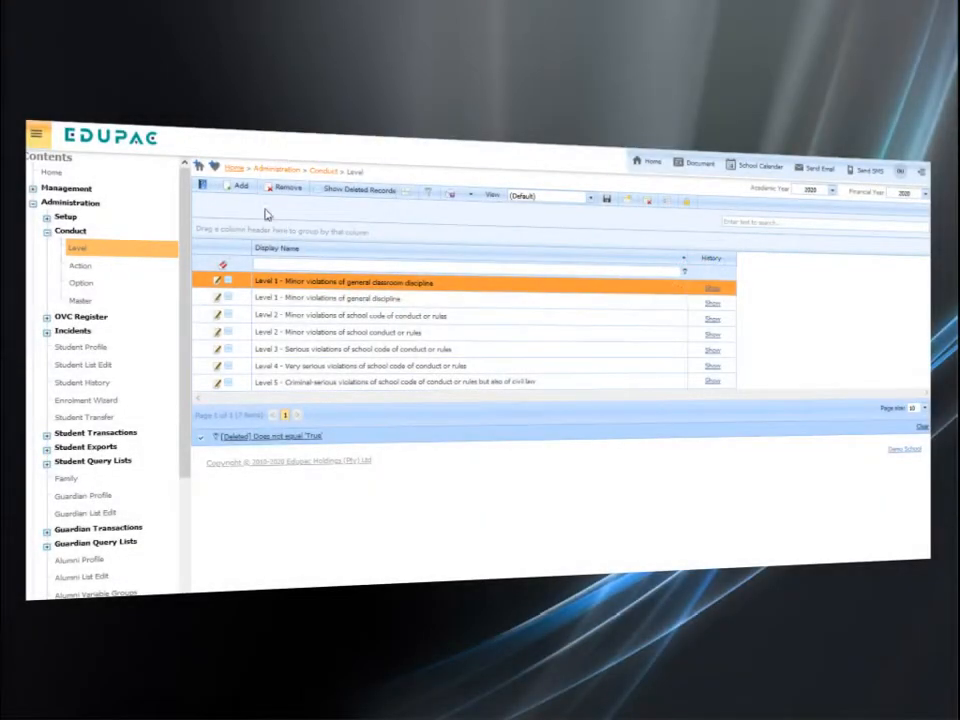
Add a conduct level with the display name "Level 6 - Demo Level" and external code L6, and save it
{"action": "left_click", "coordinate": [246, 193]}
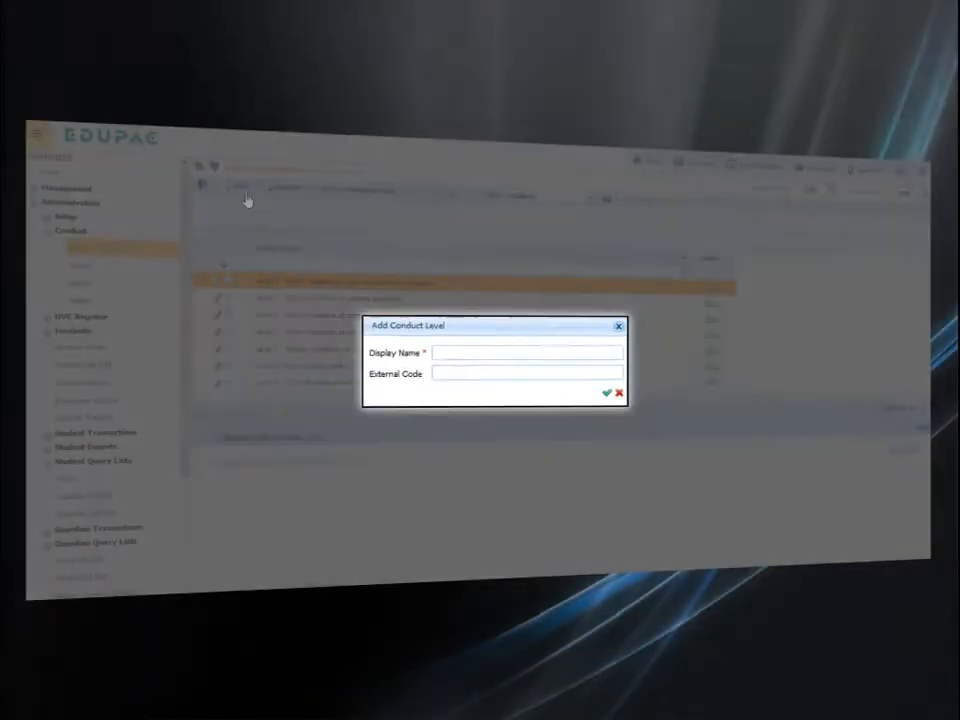
{"action": "type", "text": "Level 6 - "}
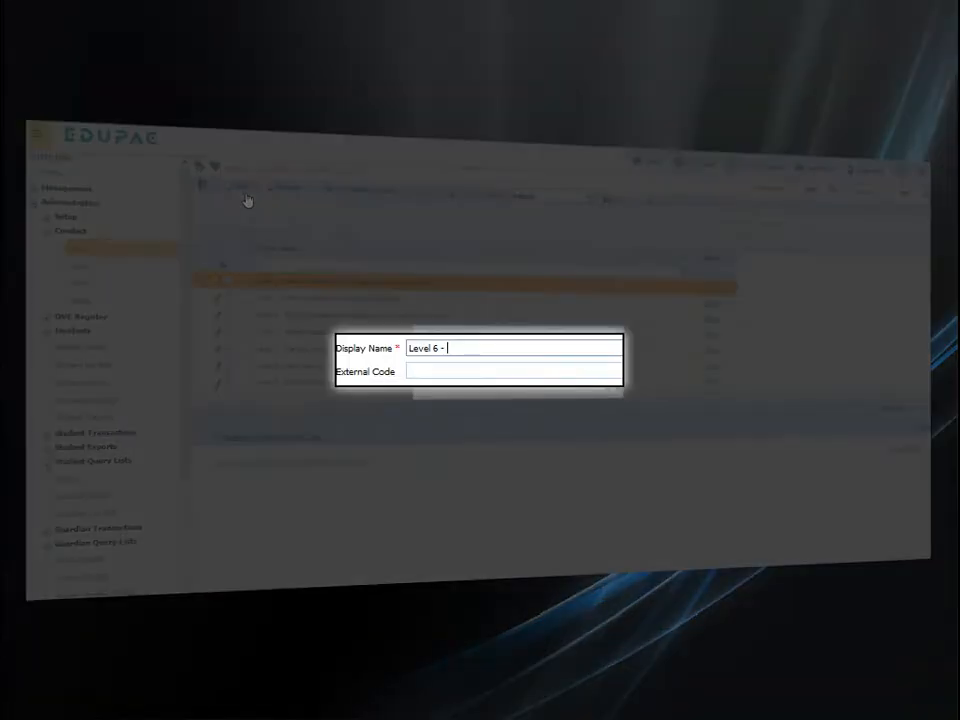
{"action": "type", "text": "Demo Level"}
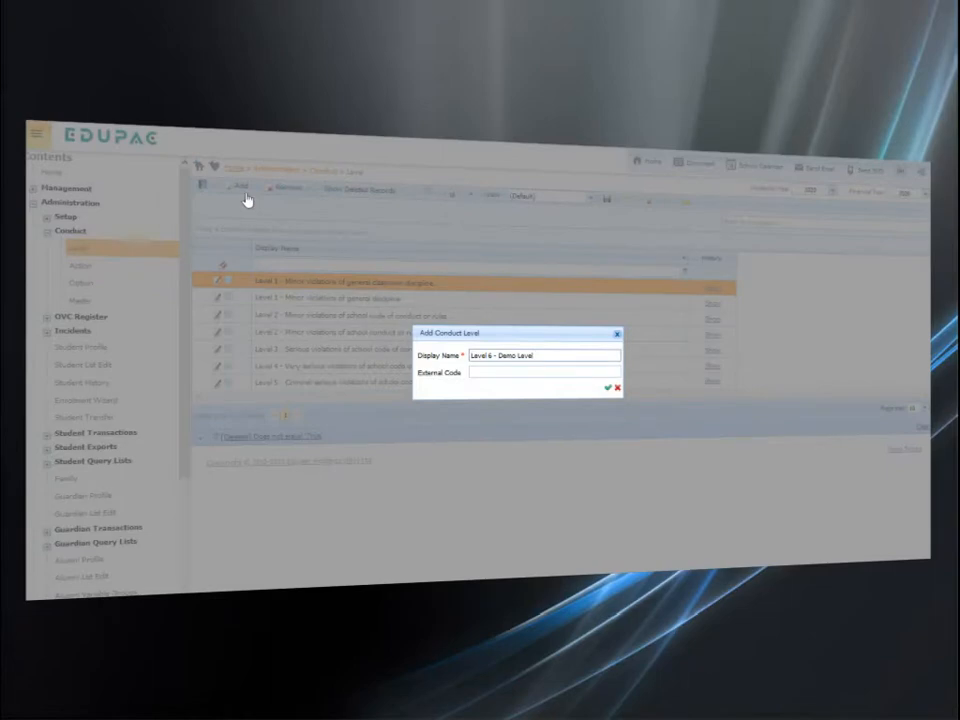
{"action": "key", "text": "Tab"}
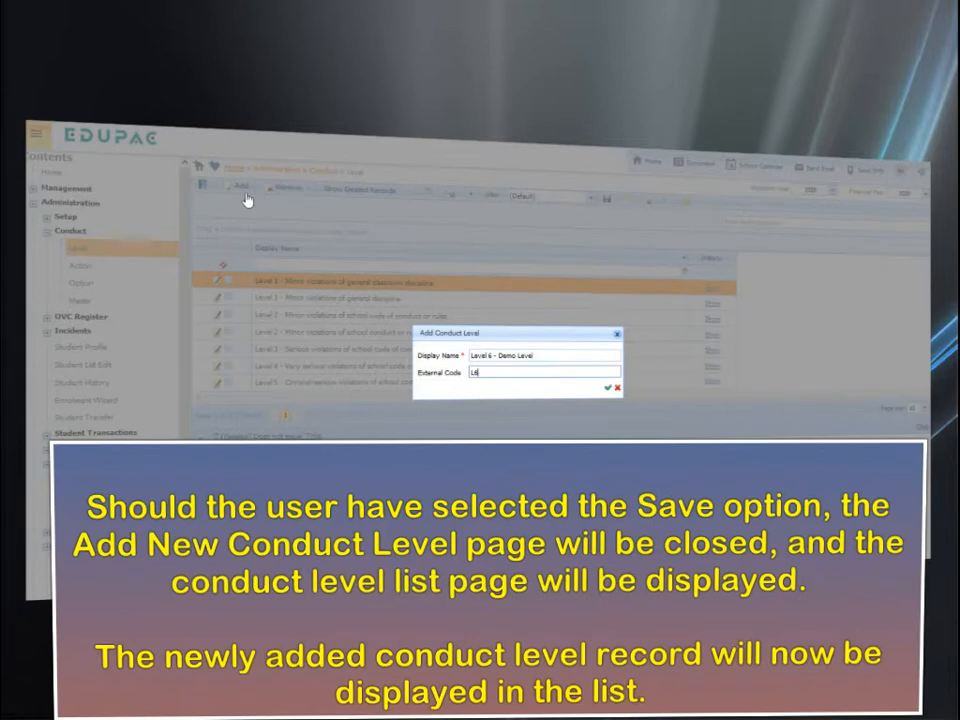
{"action": "left_click", "coordinate": [607, 387]}
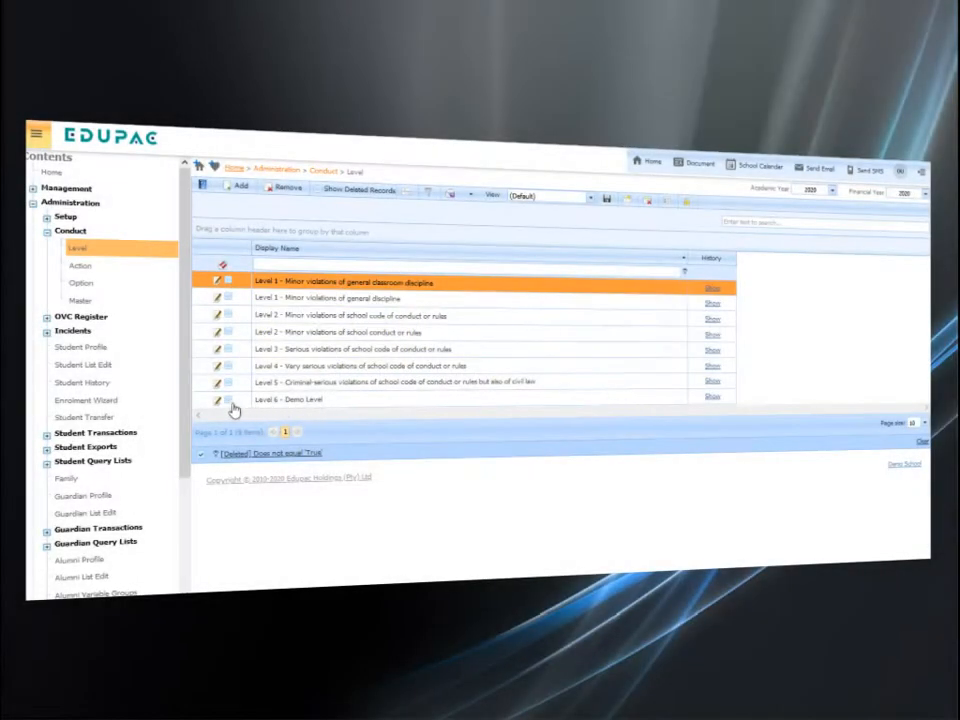
Remove the "Level 6 - Demo Level" record from the conduct levels and confirm the removal
{"action": "left_click", "coordinate": [229, 402]}
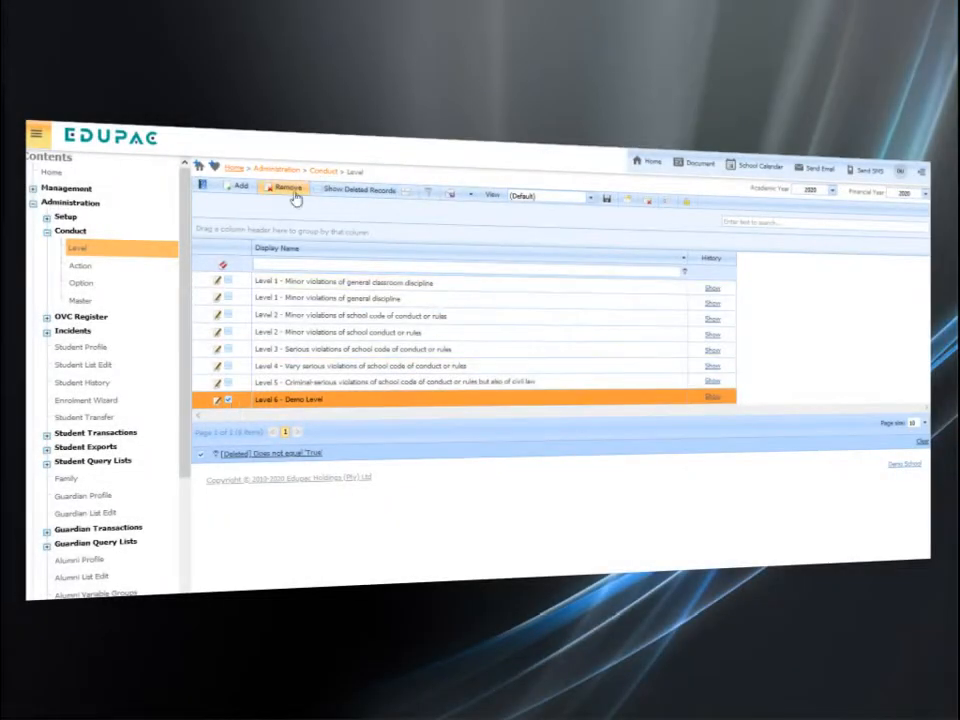
{"action": "left_click", "coordinate": [288, 189]}
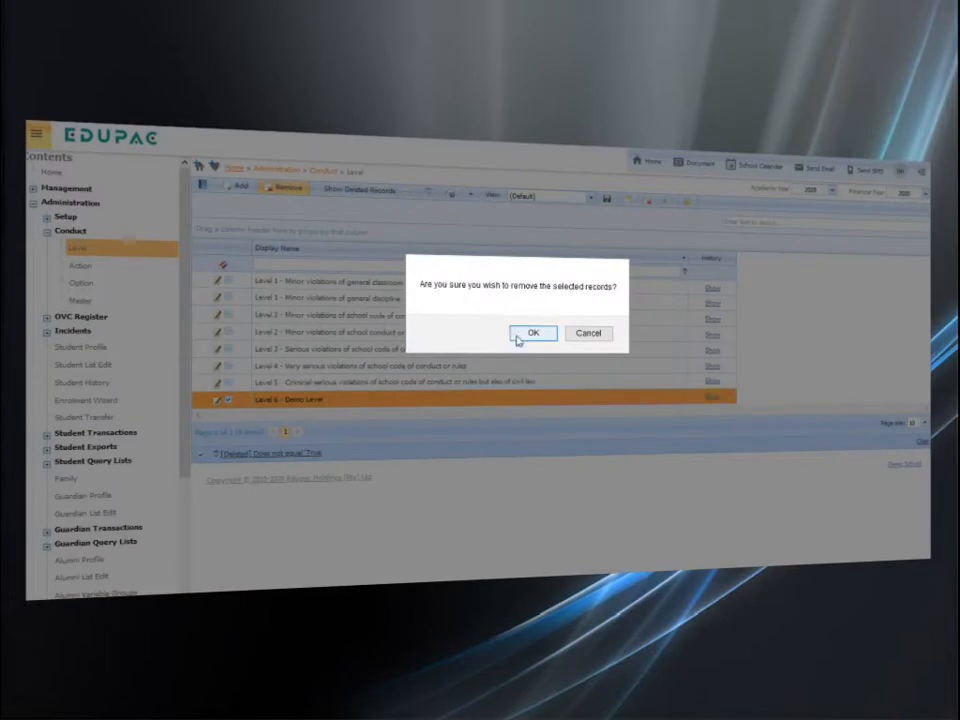
{"action": "left_click", "coordinate": [518, 341]}
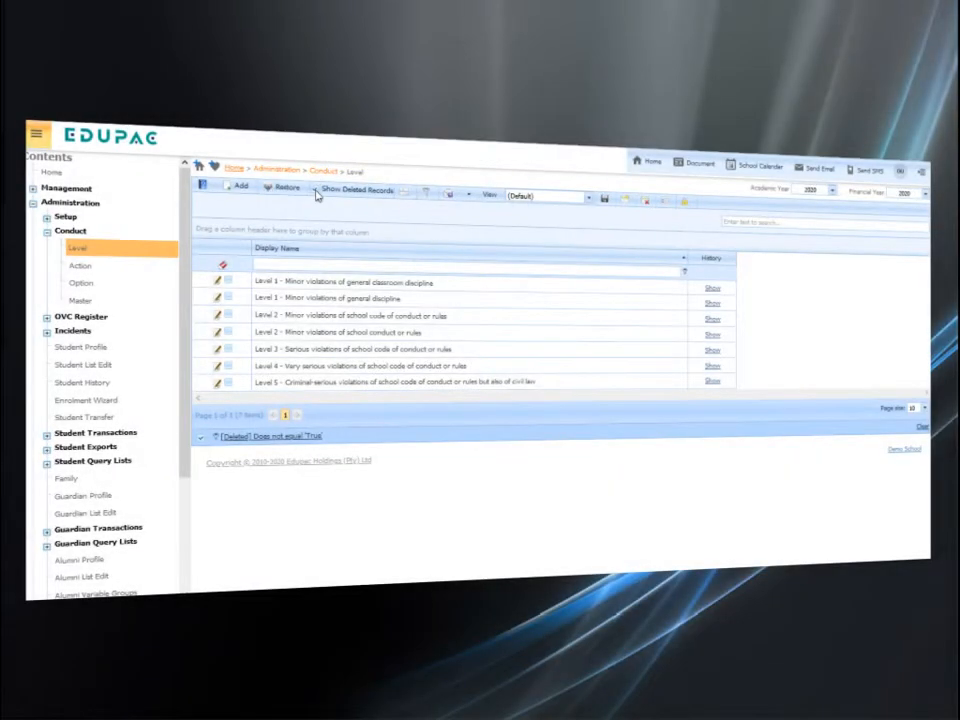
Restore "Level 6 - Demo Level" from the deleted conduct level records and turn off the deleted records display
{"action": "left_click", "coordinate": [316, 190]}
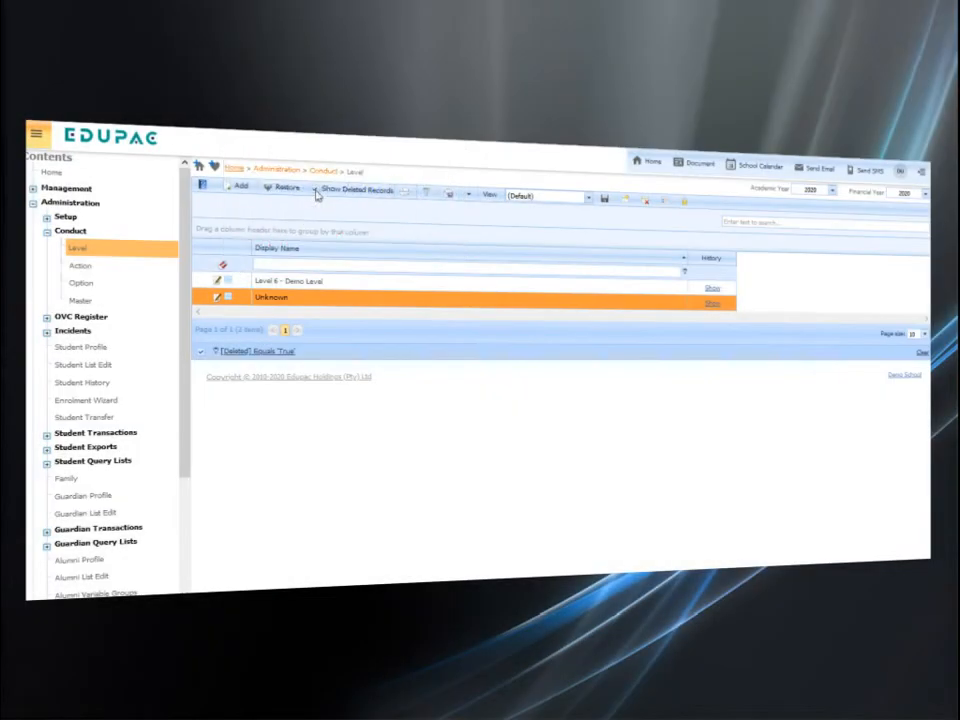
{"action": "left_click", "coordinate": [229, 284]}
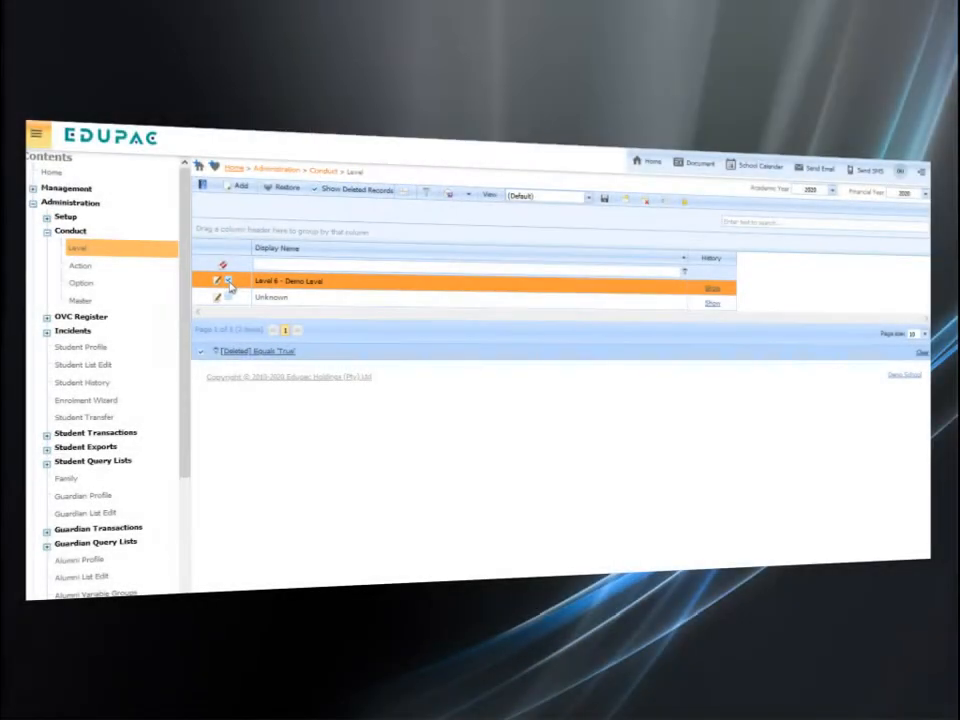
{"action": "left_click", "coordinate": [288, 188]}
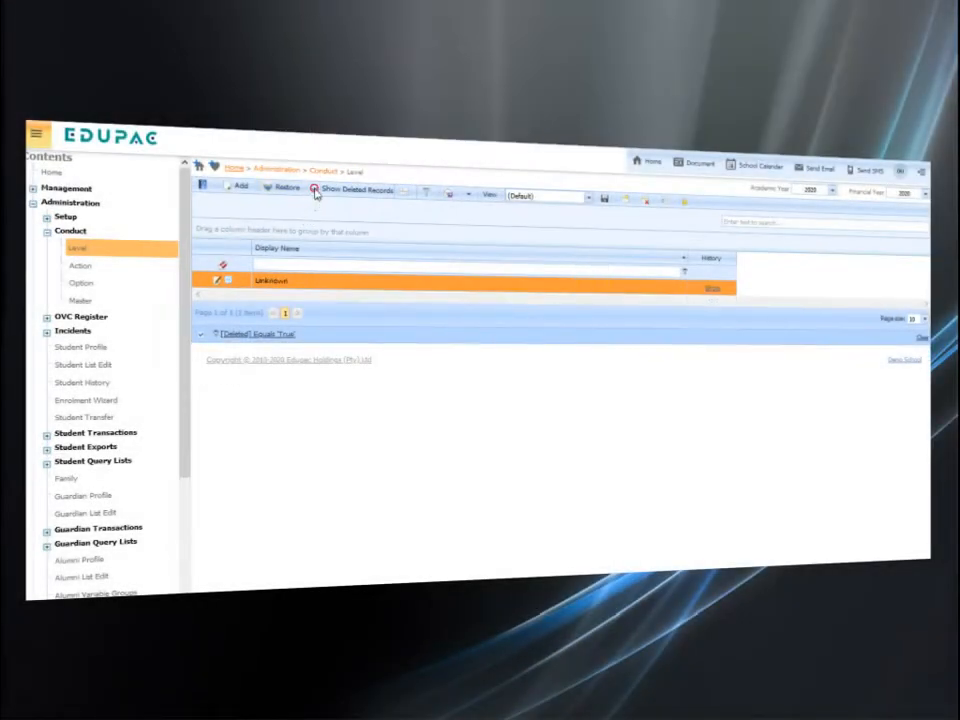
{"action": "left_click", "coordinate": [315, 190]}
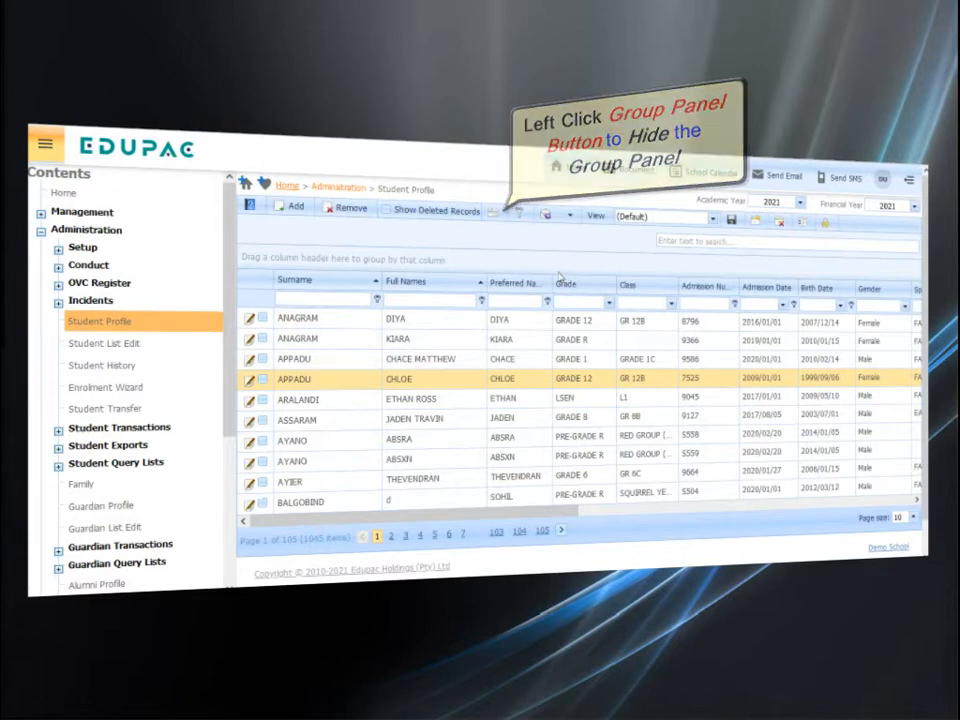
Hide the group panel above the student profile list and display it again
{"action": "left_click", "coordinate": [493, 217]}
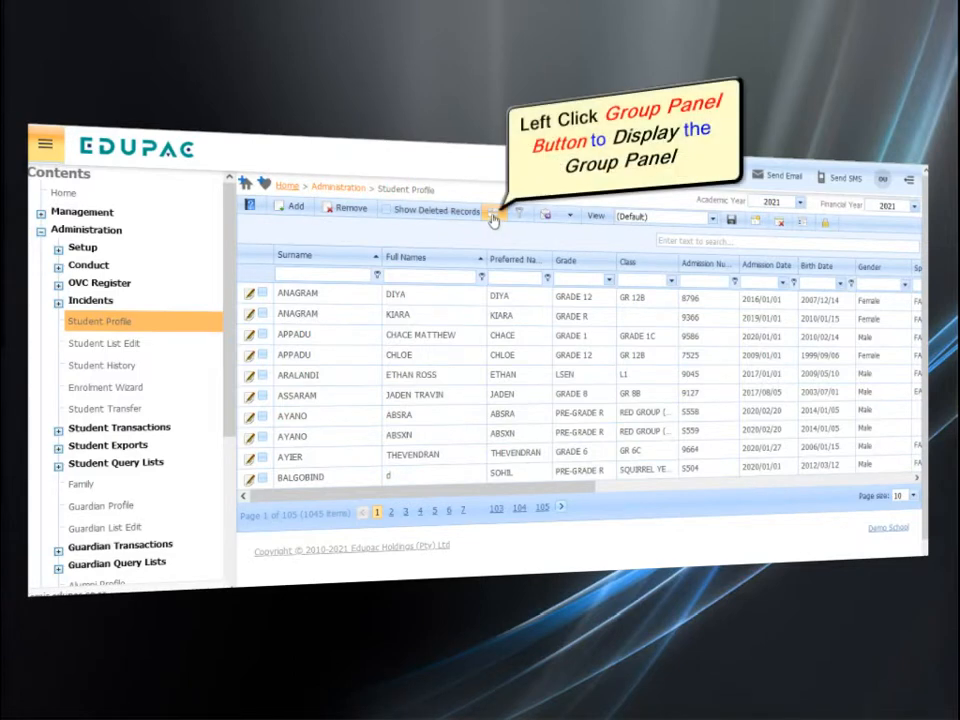
{"action": "left_click", "coordinate": [490, 214]}
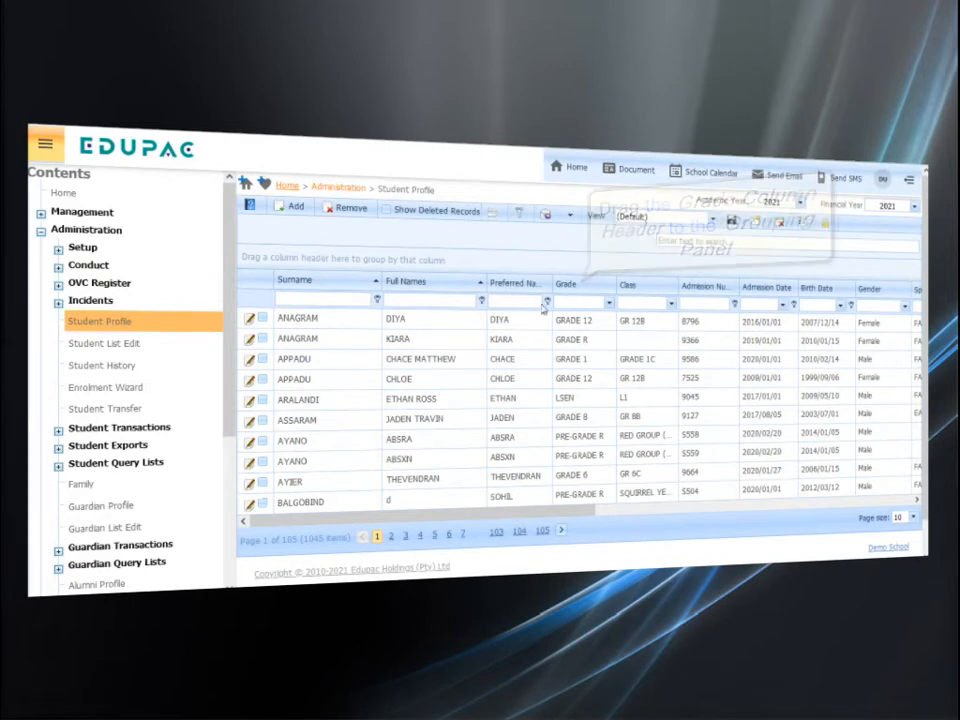
Group the student profile list by Grade and Class, and expand PRE-GRADE R and its CRECHE (CR) class
{"action": "left_click_drag", "start_coordinate": [566, 285], "coordinate": [559, 289]}
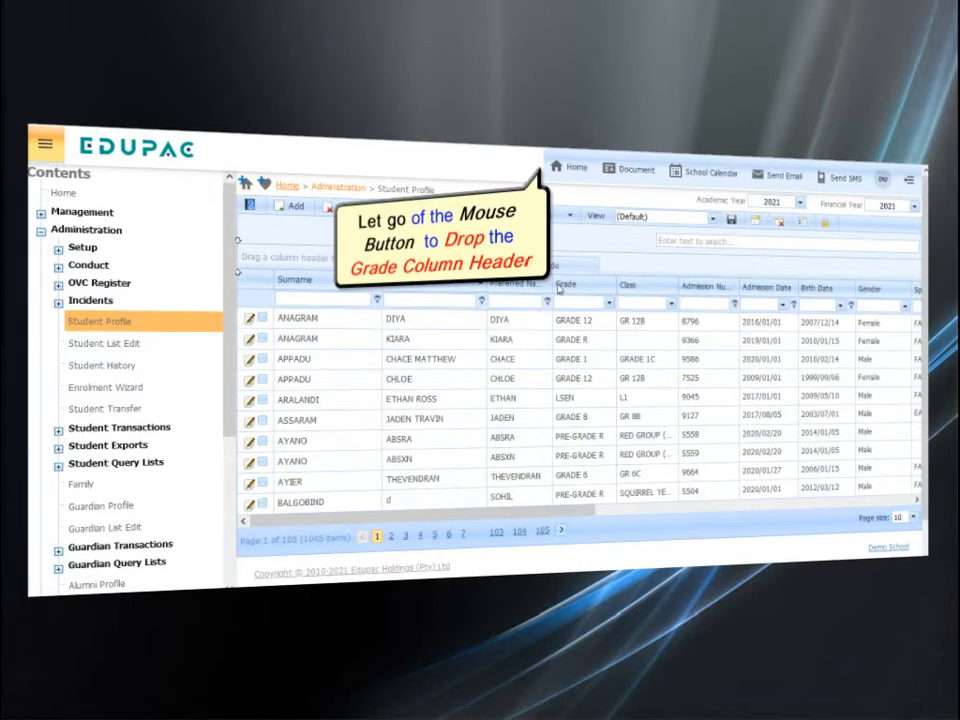
{"action": "left_click_drag", "start_coordinate": [559, 289], "coordinate": [559, 289]}
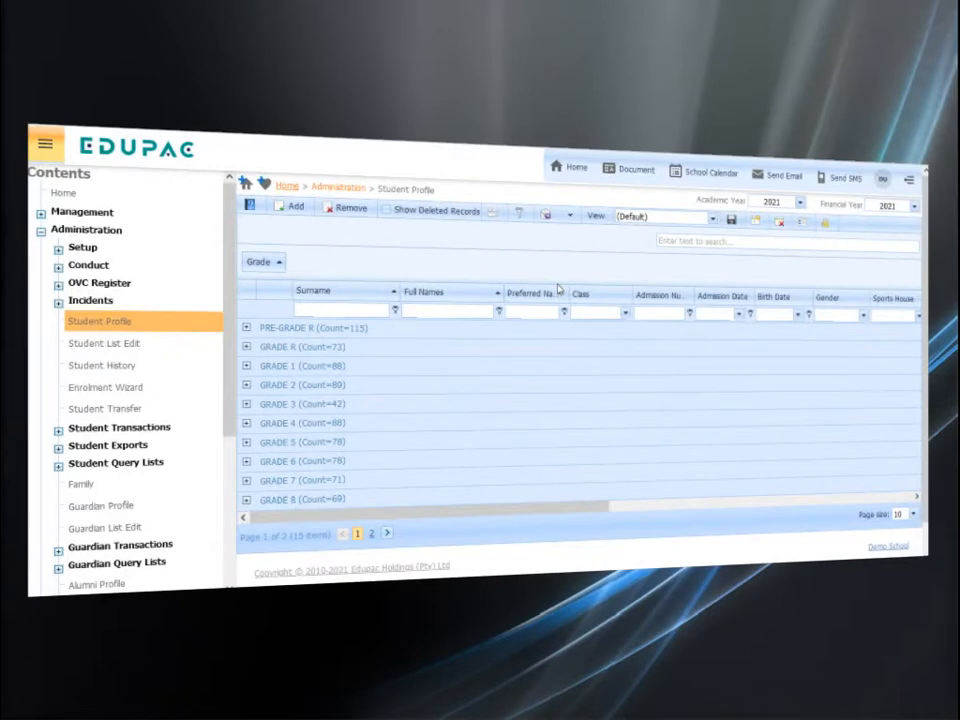
{"action": "left_click_drag", "start_coordinate": [596, 296], "coordinate": [589, 274]}
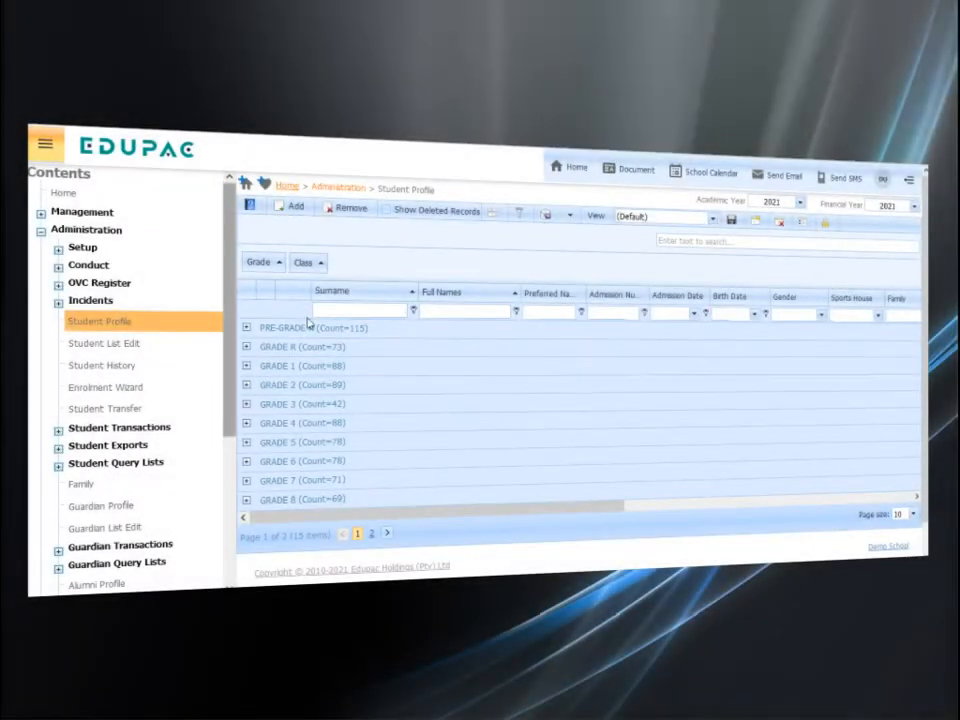
{"action": "left_click", "coordinate": [248, 331]}
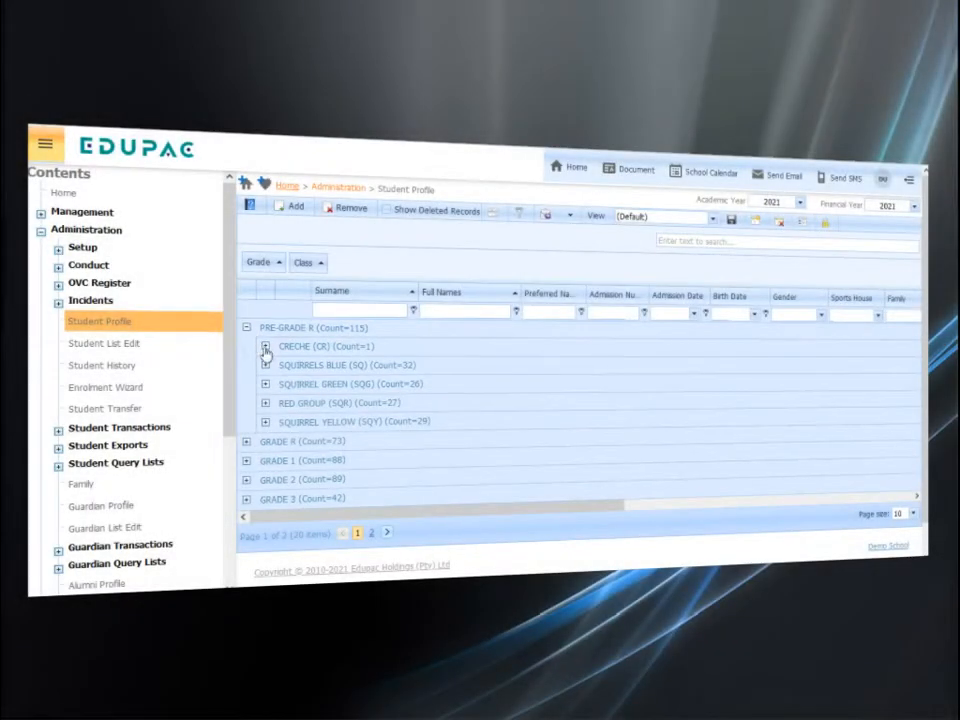
{"action": "left_click", "coordinate": [266, 348]}
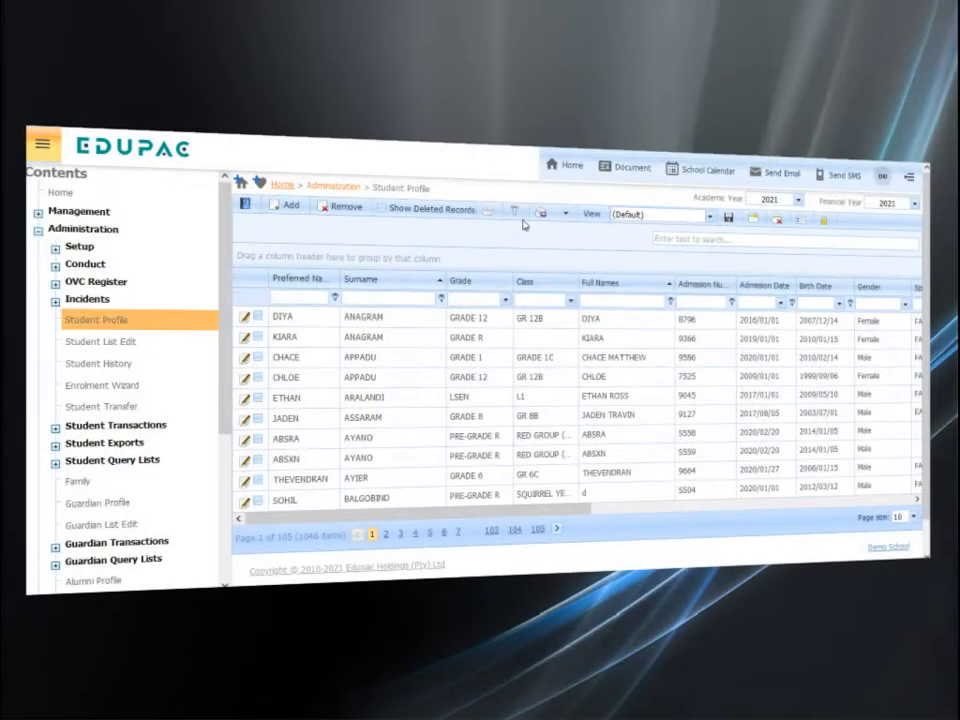
Hide and redisplay the filter row of the student list, and filter the Preferred Name column by "Demo"
{"action": "left_click", "coordinate": [522, 221]}
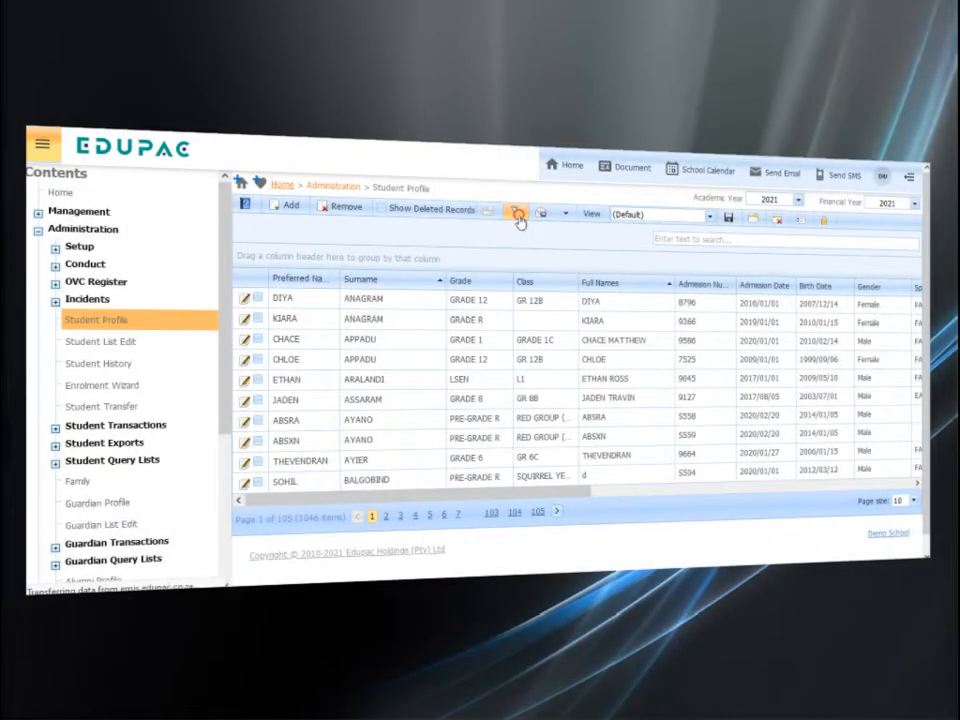
{"action": "left_click", "coordinate": [518, 216]}
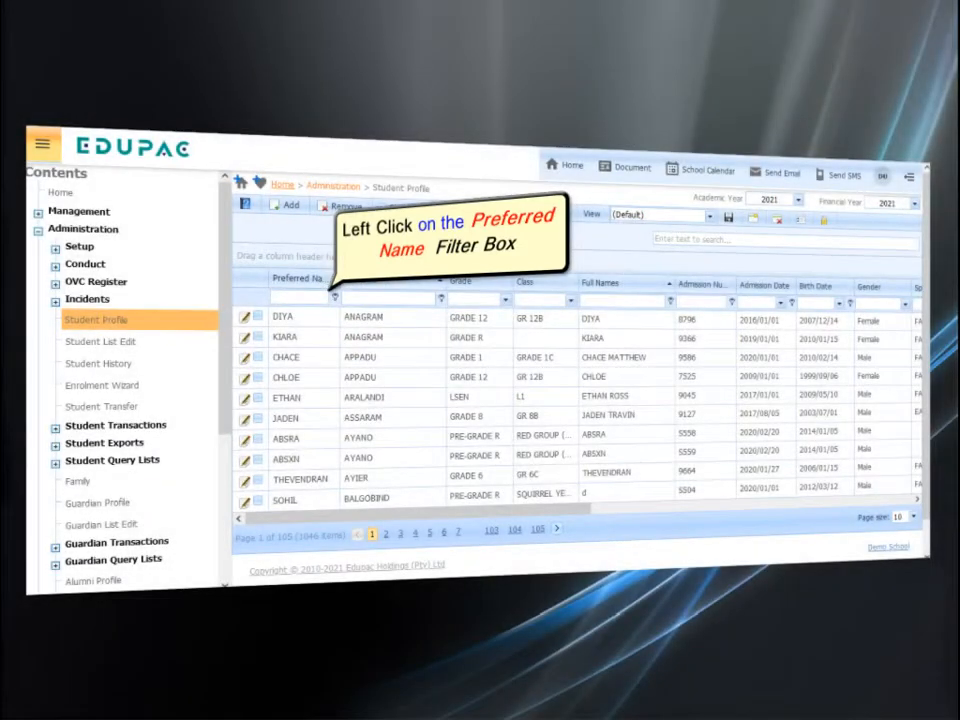
{"action": "left_click", "coordinate": [298, 296]}
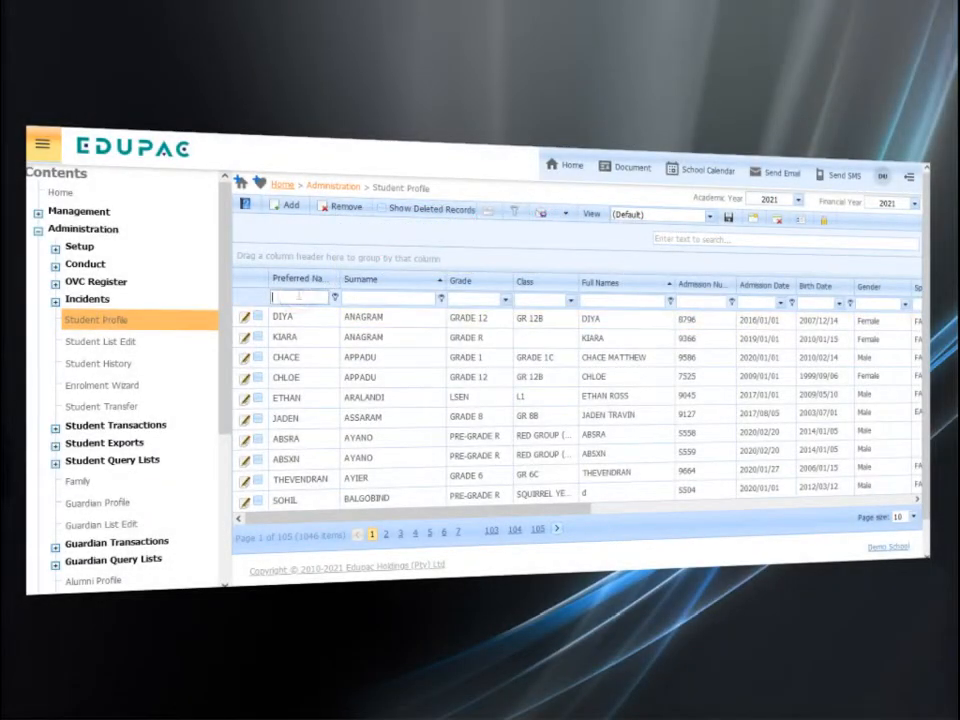
{"action": "type", "text": "Demo"}
Filter the student list to GRADE 2 and class GR 2C, and clear all column filters
{"action": "left_click", "coordinate": [507, 302]}
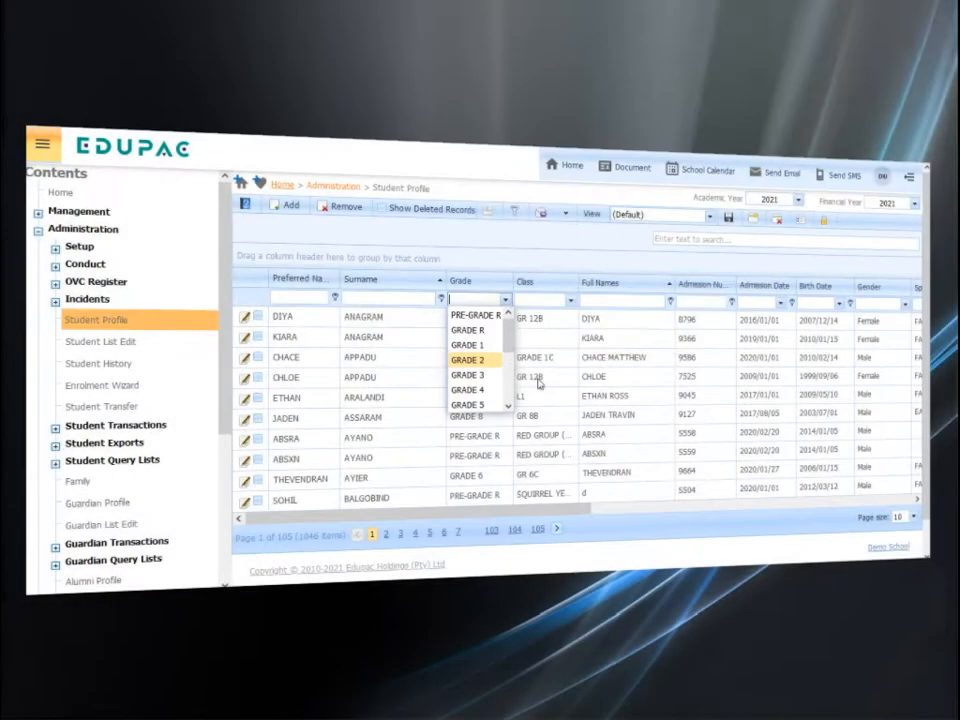
{"action": "left_click", "coordinate": [494, 361]}
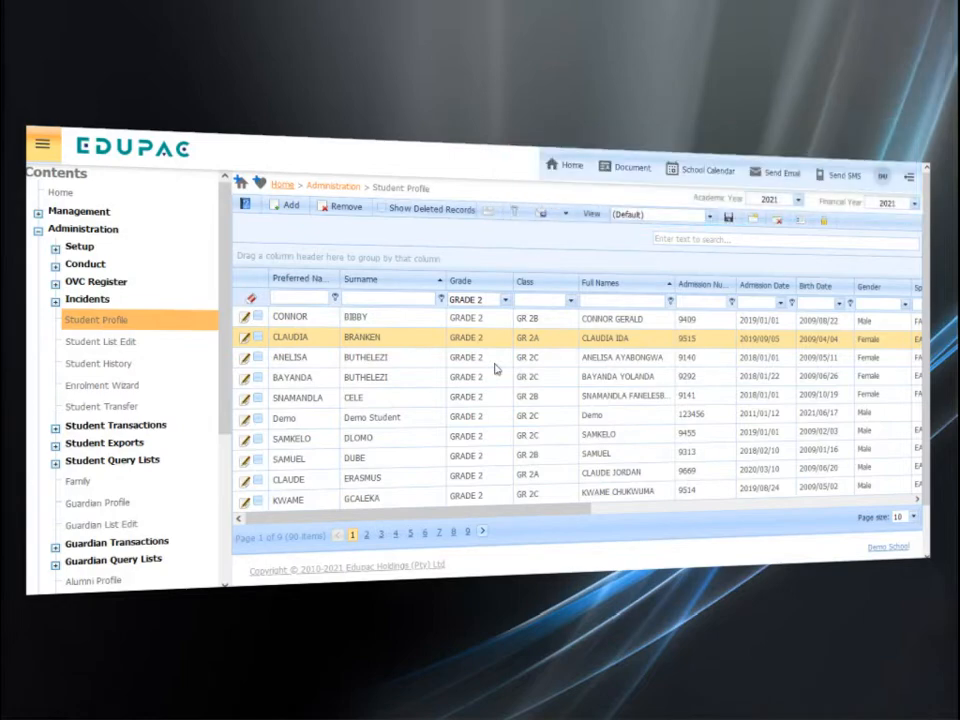
{"action": "left_click", "coordinate": [571, 304]}
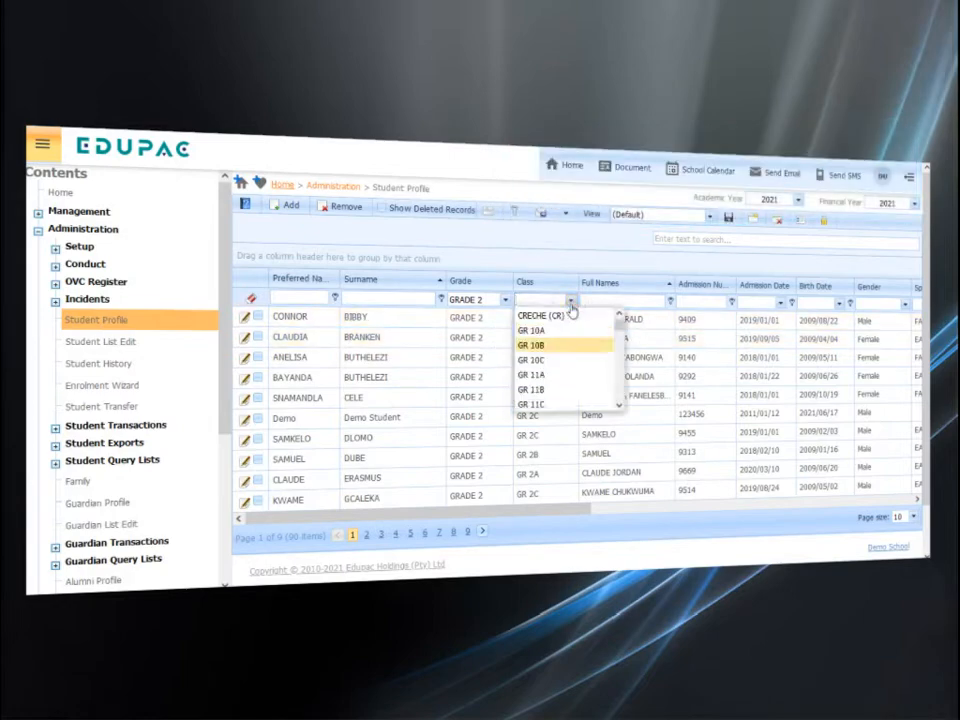
{"action": "scroll", "coordinate": [565, 349], "scroll_direction": "down", "scroll_amount": 2}
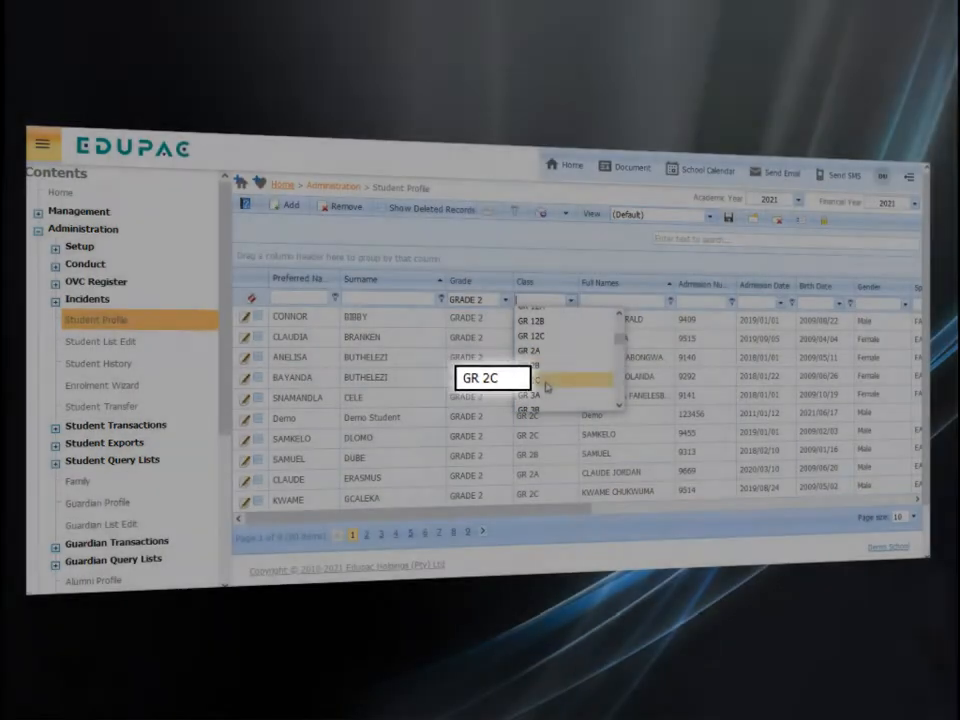
{"action": "left_click", "coordinate": [547, 385]}
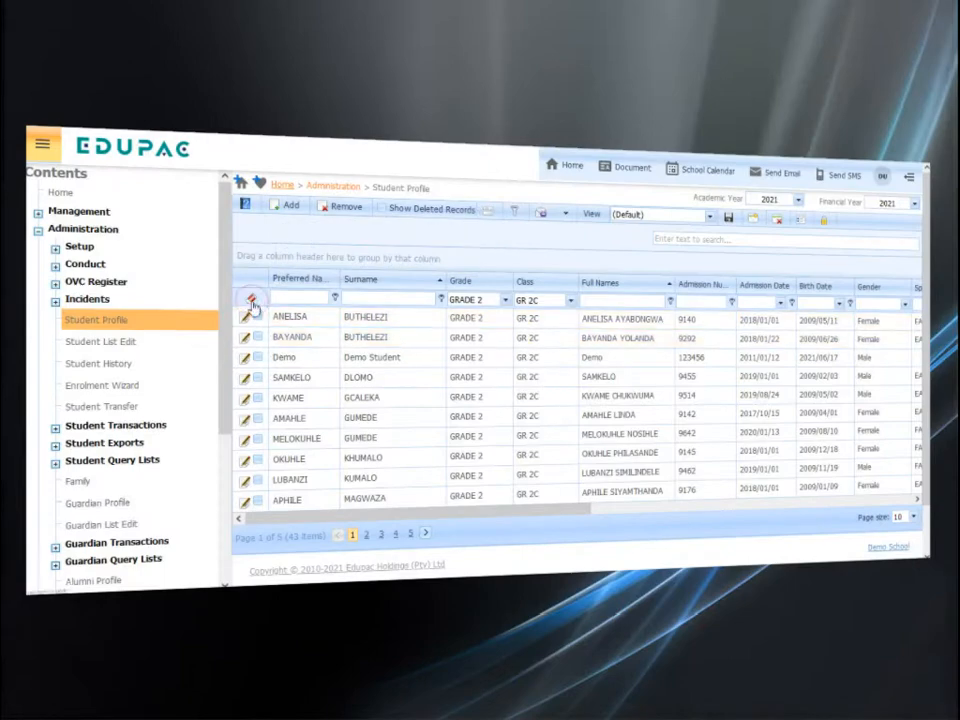
{"action": "left_click", "coordinate": [252, 302]}
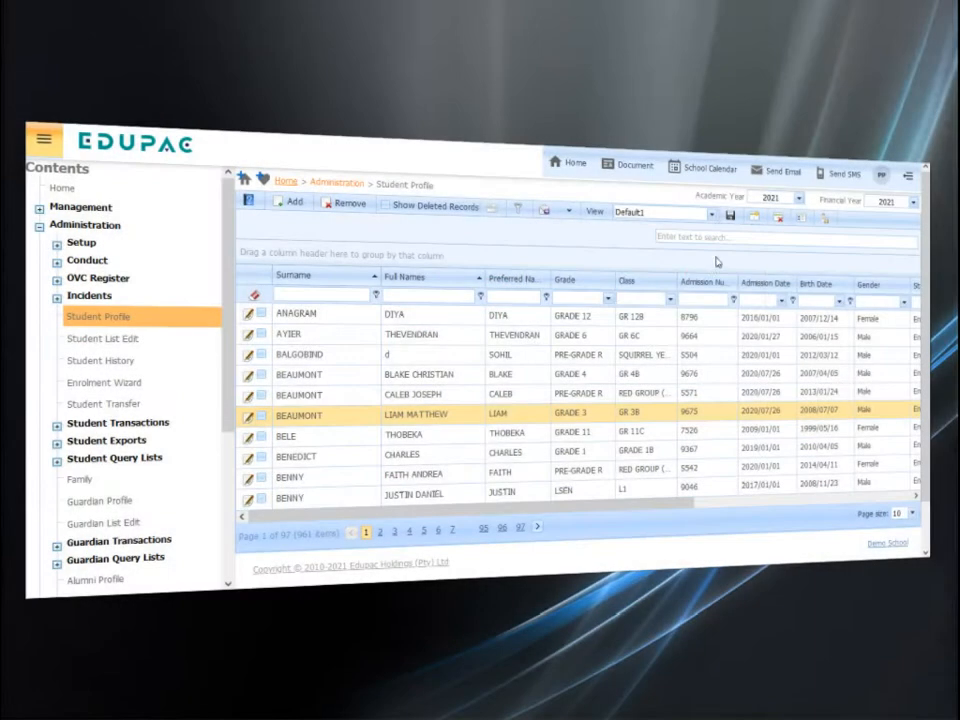
Save the current student list layout as a new view named "Grade 2 Class List"
{"action": "left_click", "coordinate": [758, 222]}
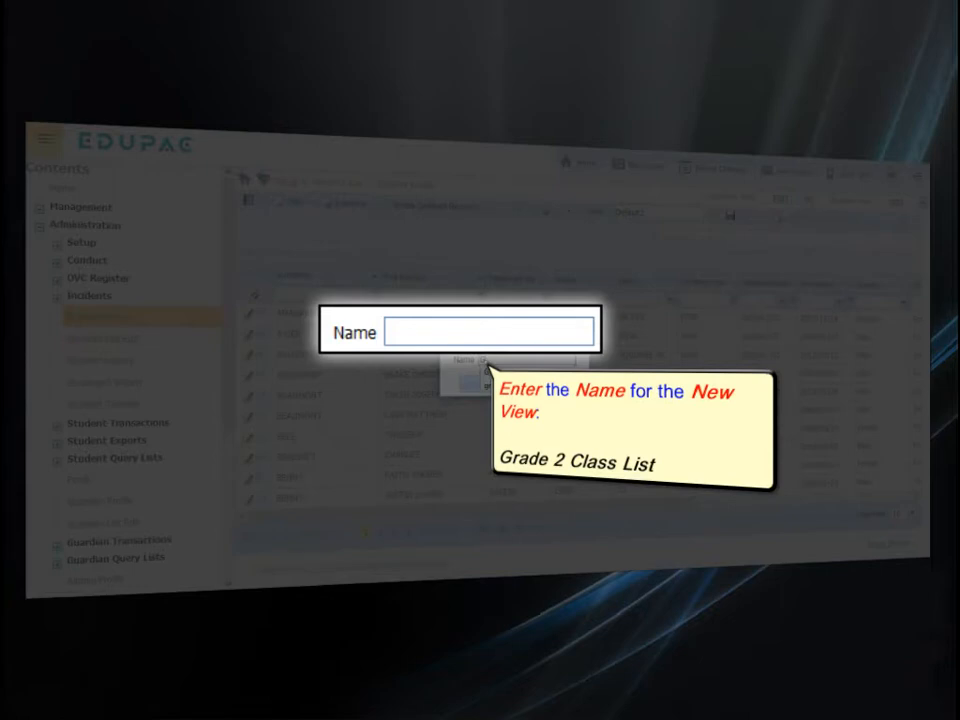
{"action": "type", "text": "Grade 2 Class List"}
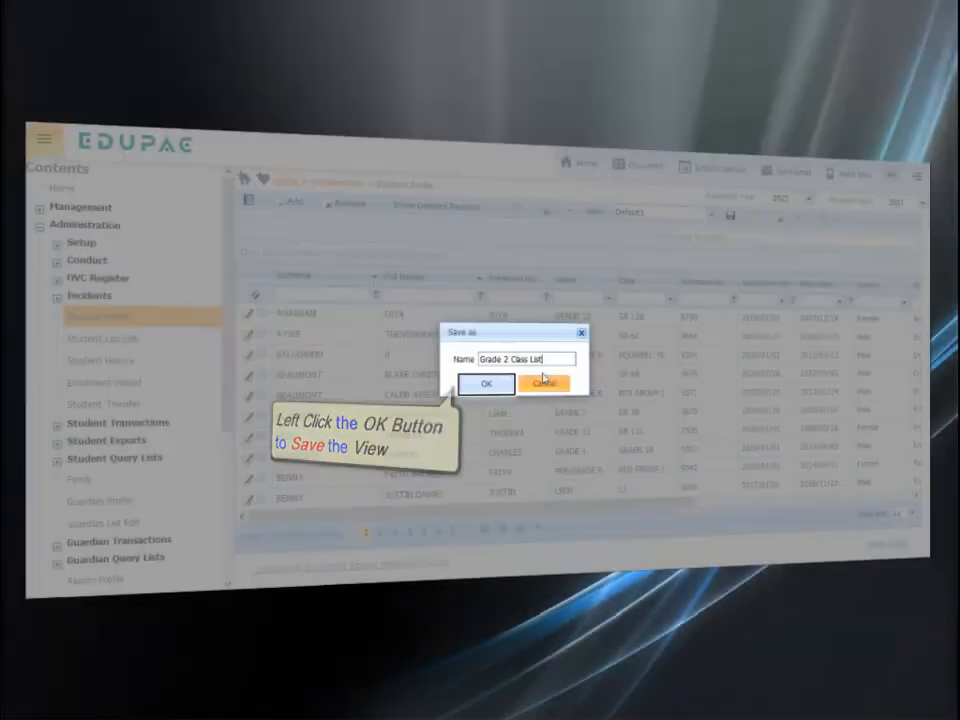
{"action": "left_click", "coordinate": [504, 386]}
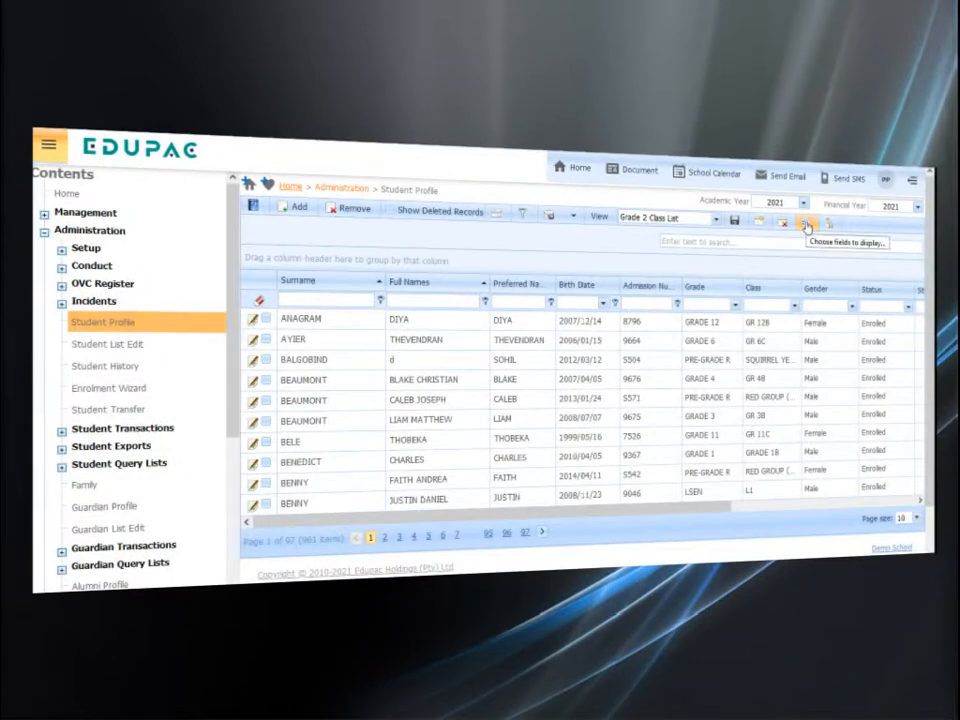
Add the Sports House column after Birth Date in the Grade 2 Class List view and remove the Admission Number column
{"action": "left_click", "coordinate": [806, 226]}
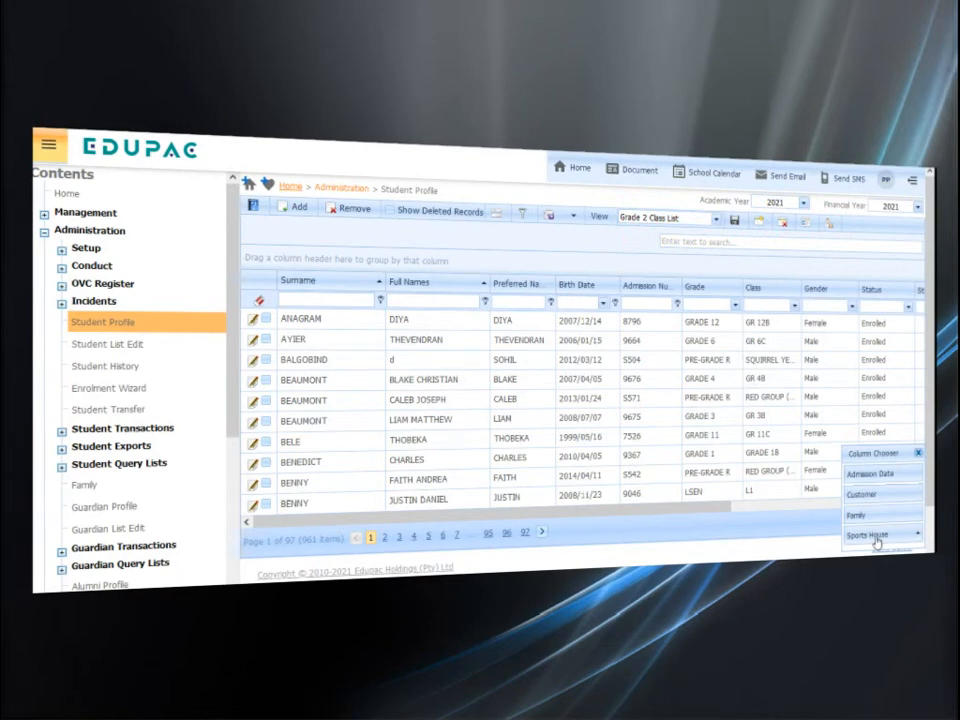
{"action": "left_click_drag", "start_coordinate": [876, 542], "coordinate": [619, 297]}
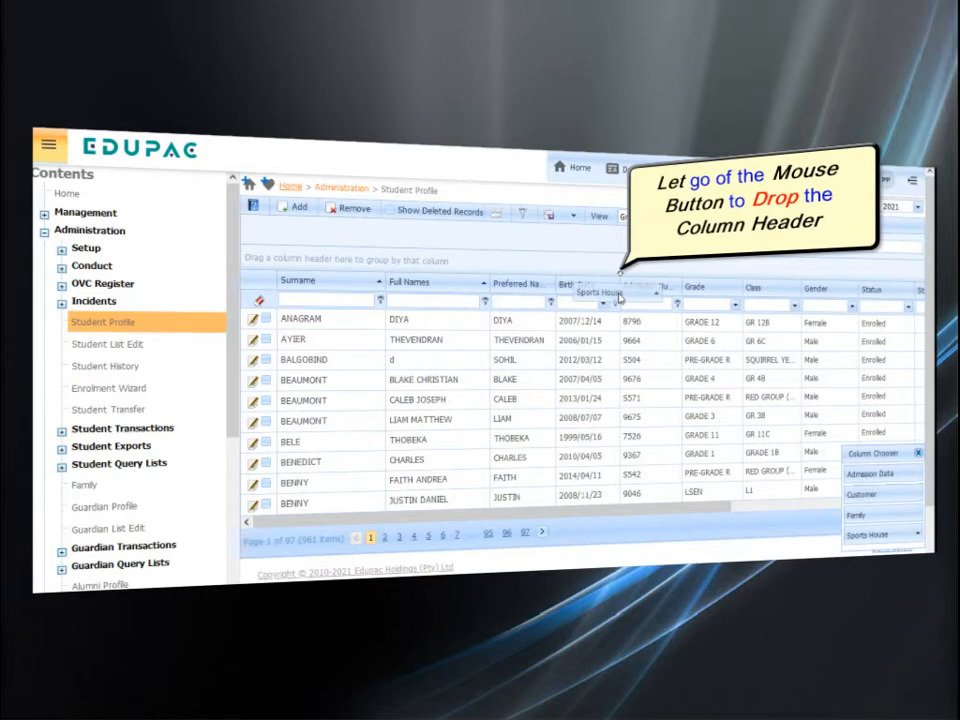
{"action": "left_click_drag", "start_coordinate": [620, 297], "coordinate": [620, 297]}
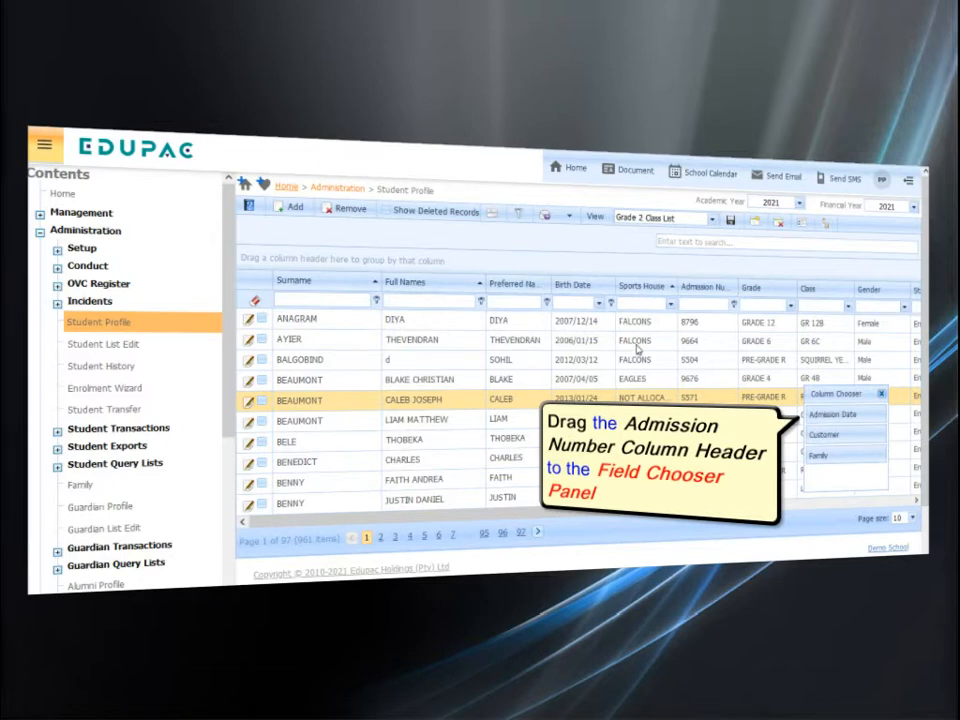
{"action": "left_click_drag", "start_coordinate": [705, 287], "coordinate": [815, 430]}
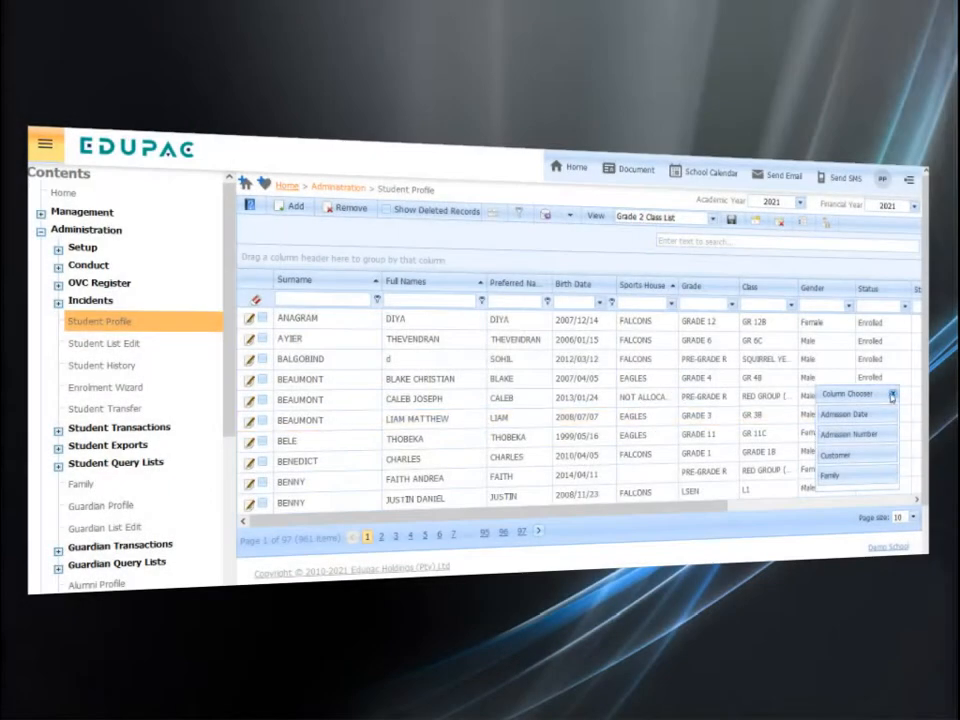
Filter the Grade 2 Class List view to GRADE 2 and class GR 2B, and group the students by Gender
{"action": "left_click", "coordinate": [892, 398]}
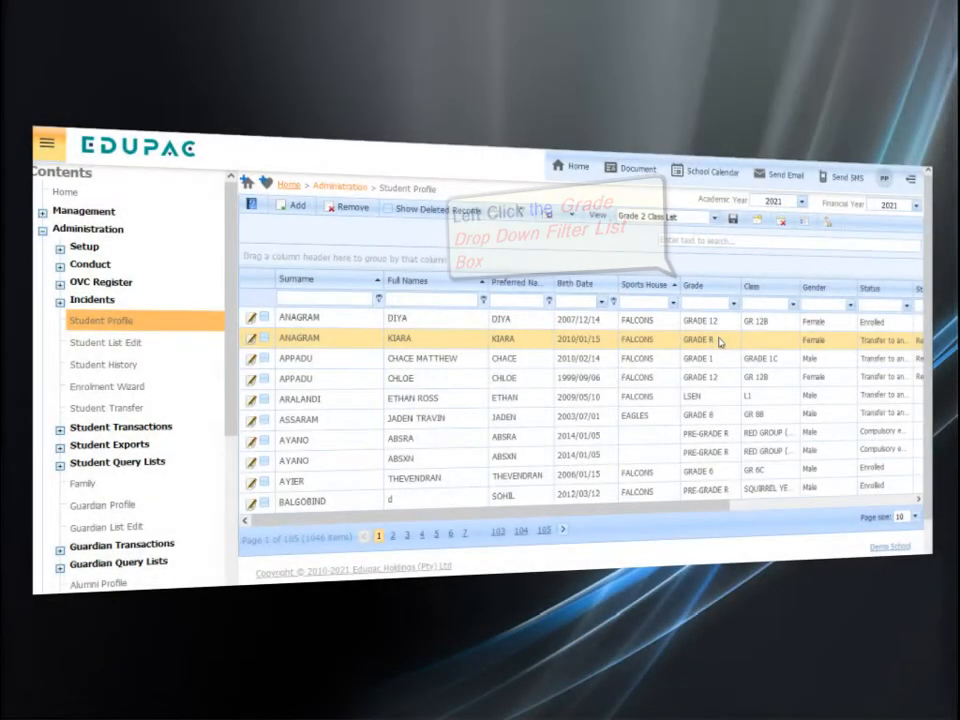
{"action": "left_click", "coordinate": [734, 305]}
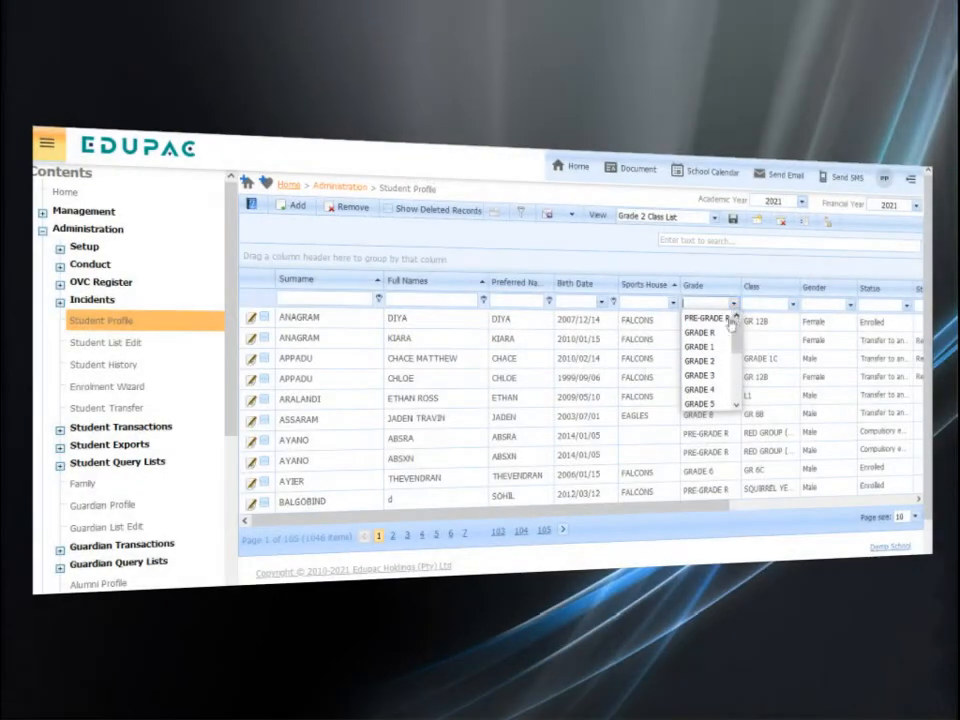
{"action": "left_click", "coordinate": [717, 362]}
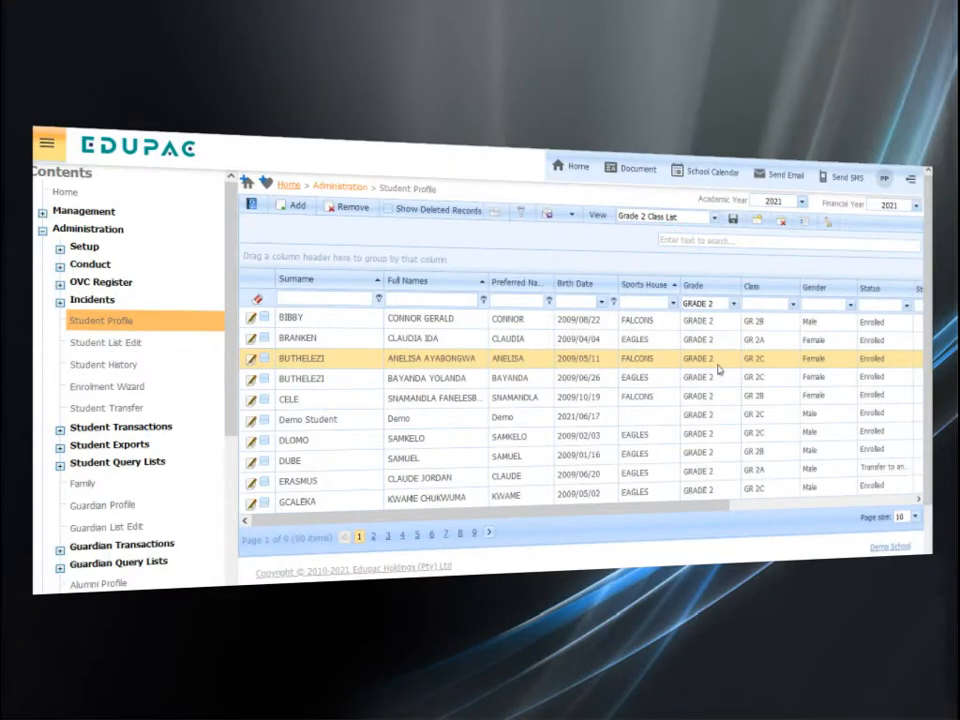
{"action": "left_click", "coordinate": [792, 305]}
{"action": "scroll", "coordinate": [788, 340], "scroll_direction": "down", "scroll_amount": 3}
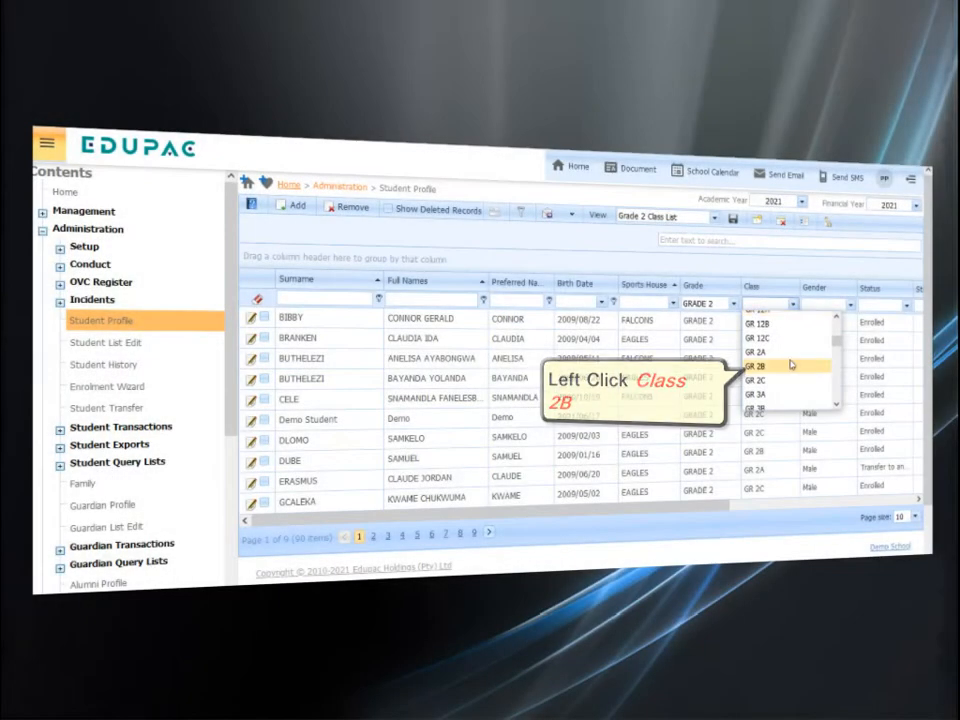
{"action": "left_click", "coordinate": [791, 366]}
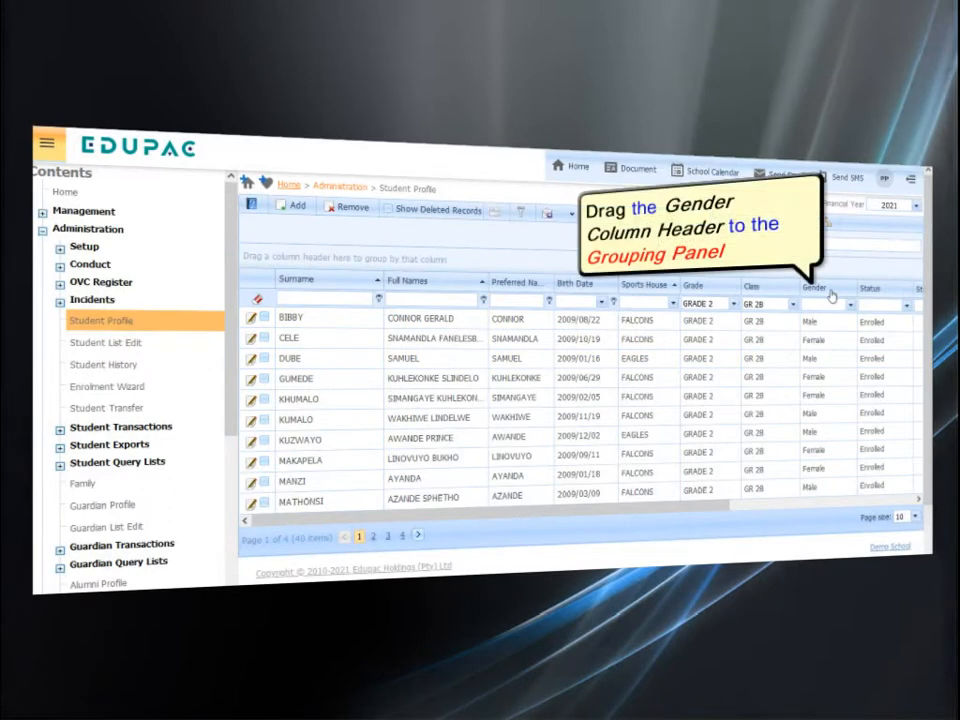
{"action": "left_click_drag", "start_coordinate": [831, 293], "coordinate": [814, 273]}
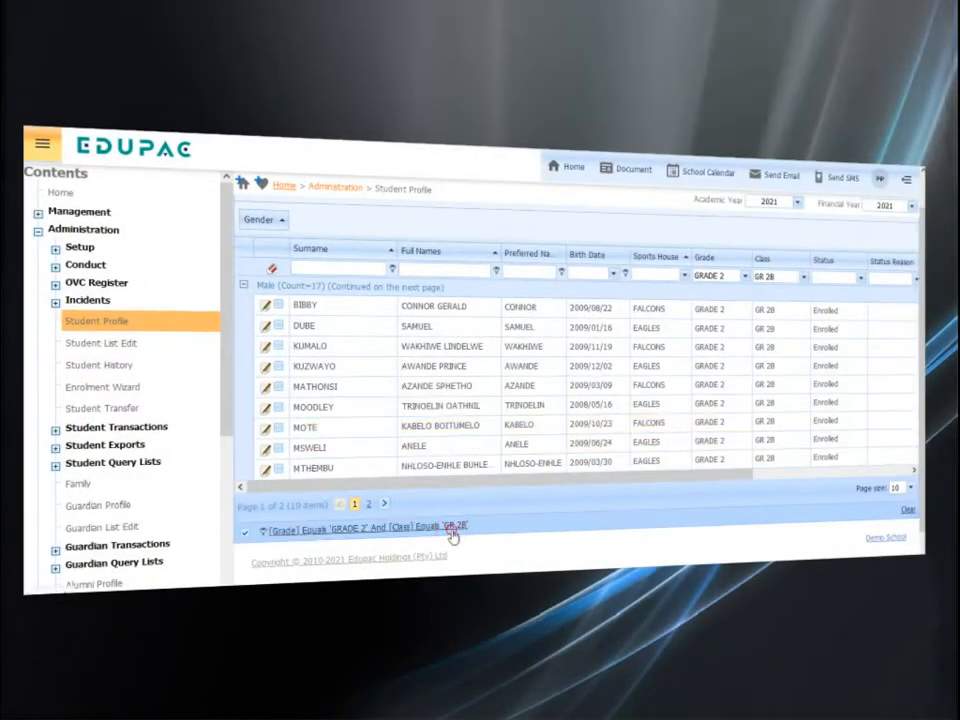
Open the list's filter in Filter Builder, review the And operator, and set the Grade condition to Equals GRADE 2
{"action": "left_click", "coordinate": [455, 517]}
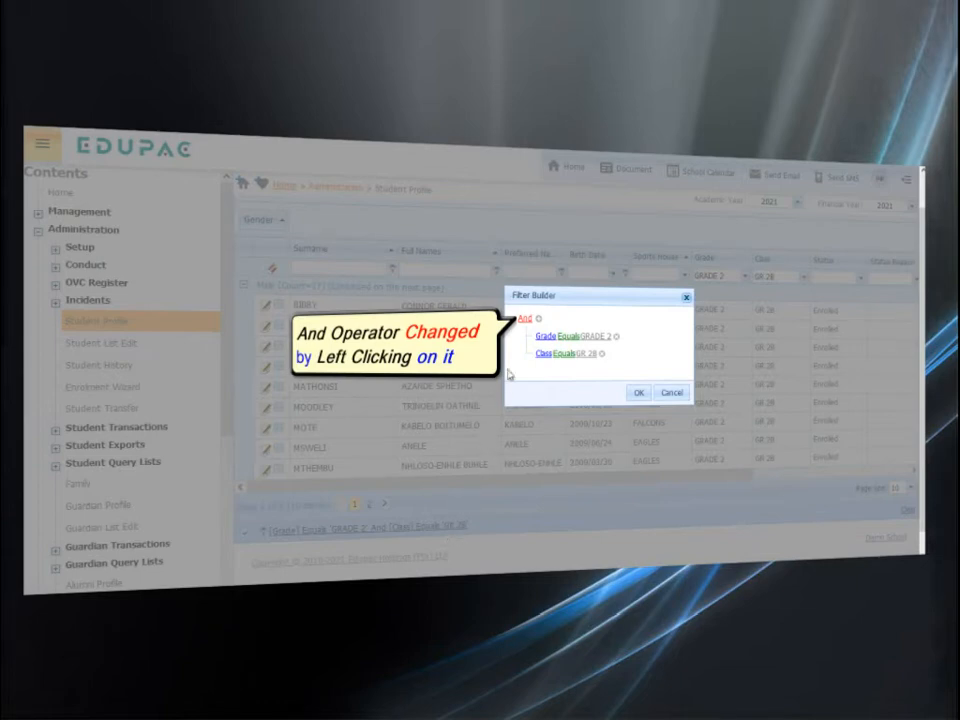
{"action": "left_click", "coordinate": [524, 320]}
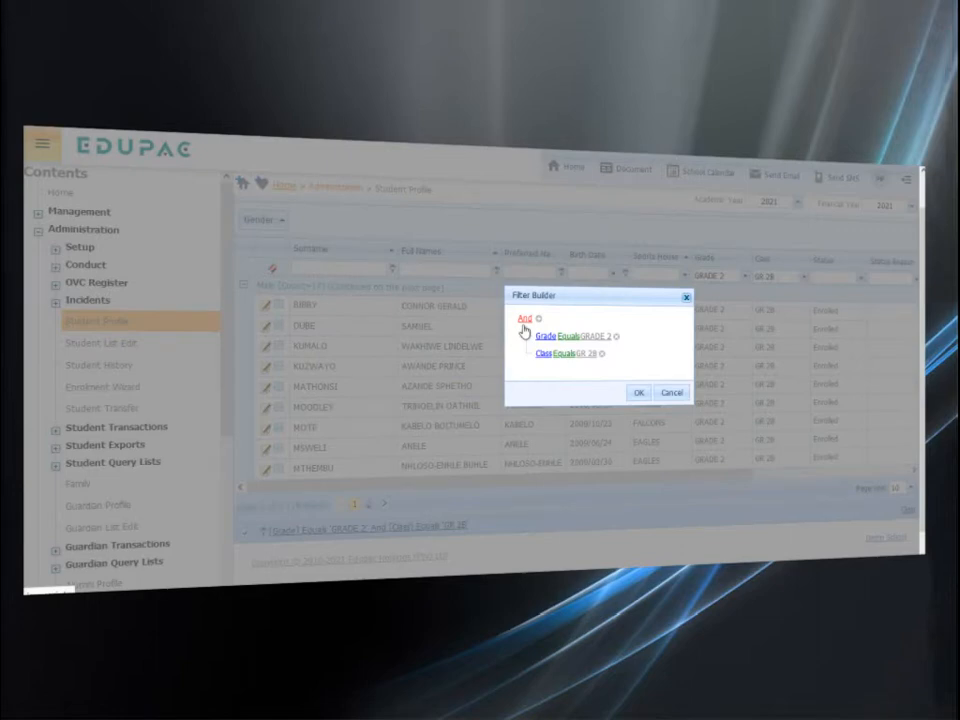
{"action": "left_click", "coordinate": [540, 353]}
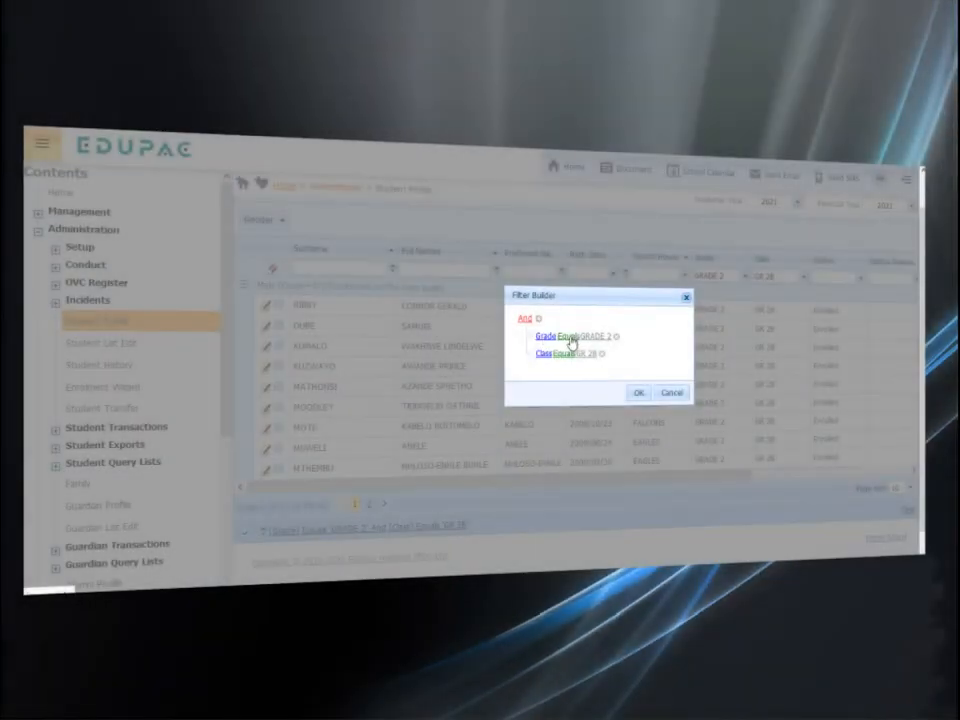
{"action": "left_click", "coordinate": [570, 342]}
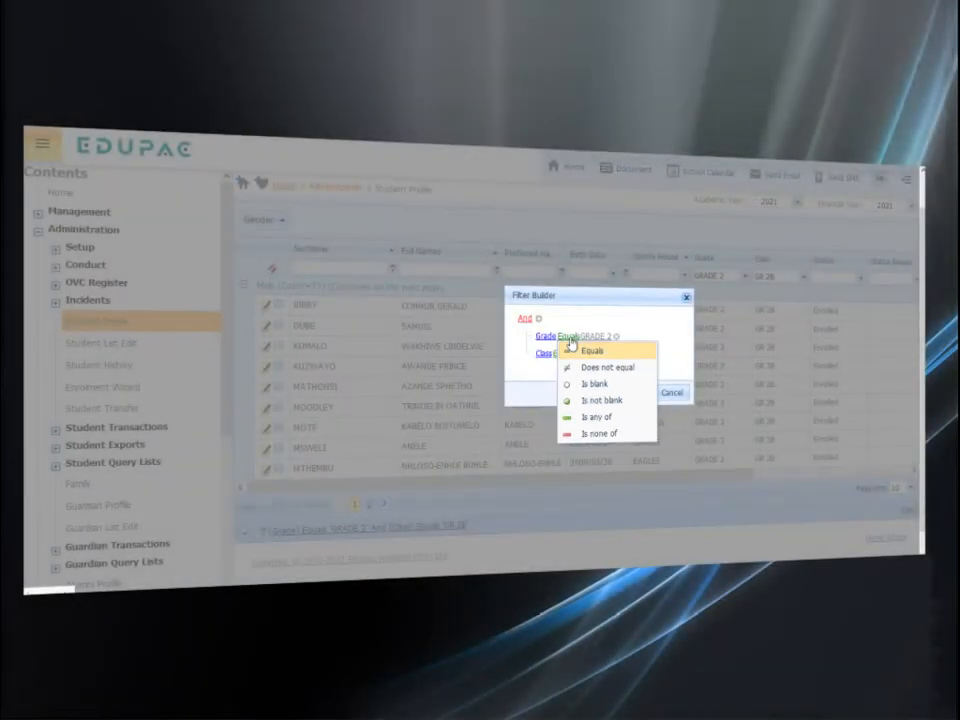
{"action": "left_click", "coordinate": [590, 354]}
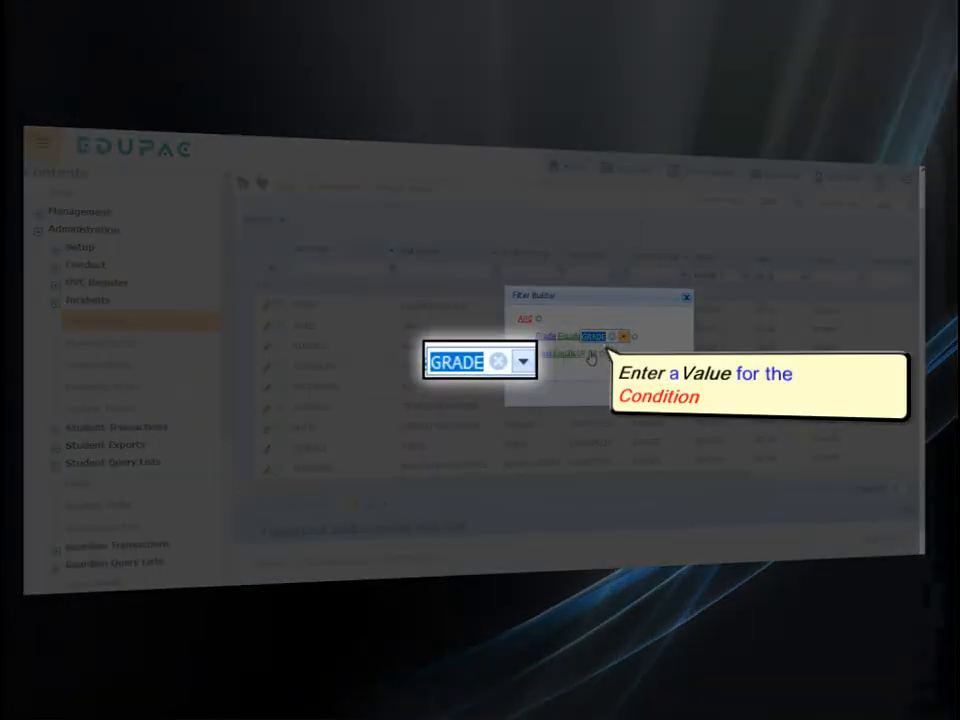
{"action": "left_click", "coordinate": [624, 337]}
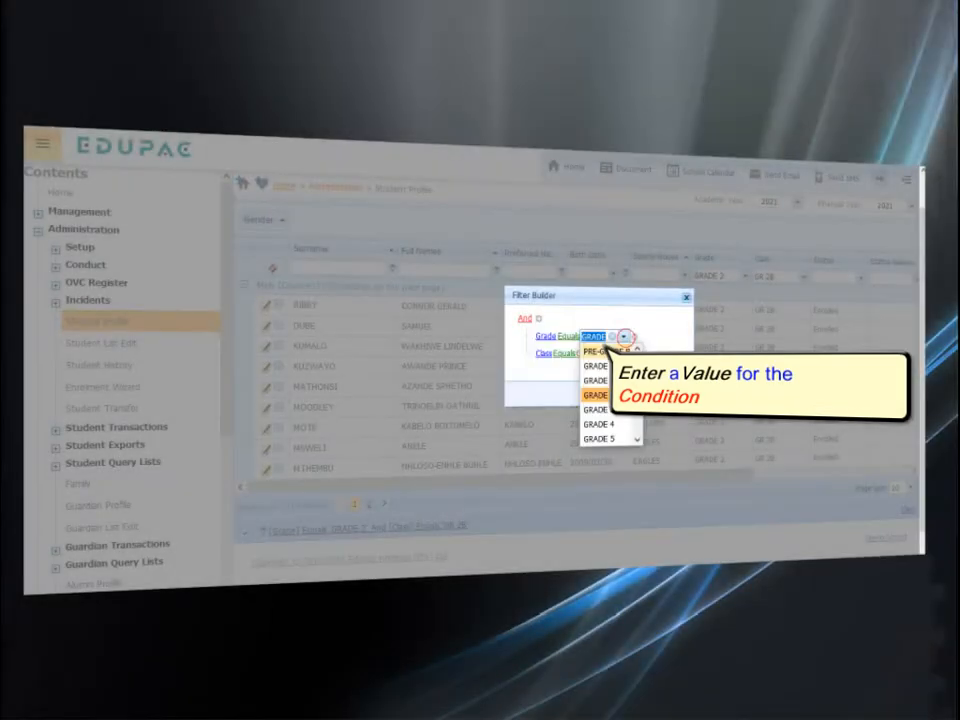
{"action": "left_click", "coordinate": [612, 396]}
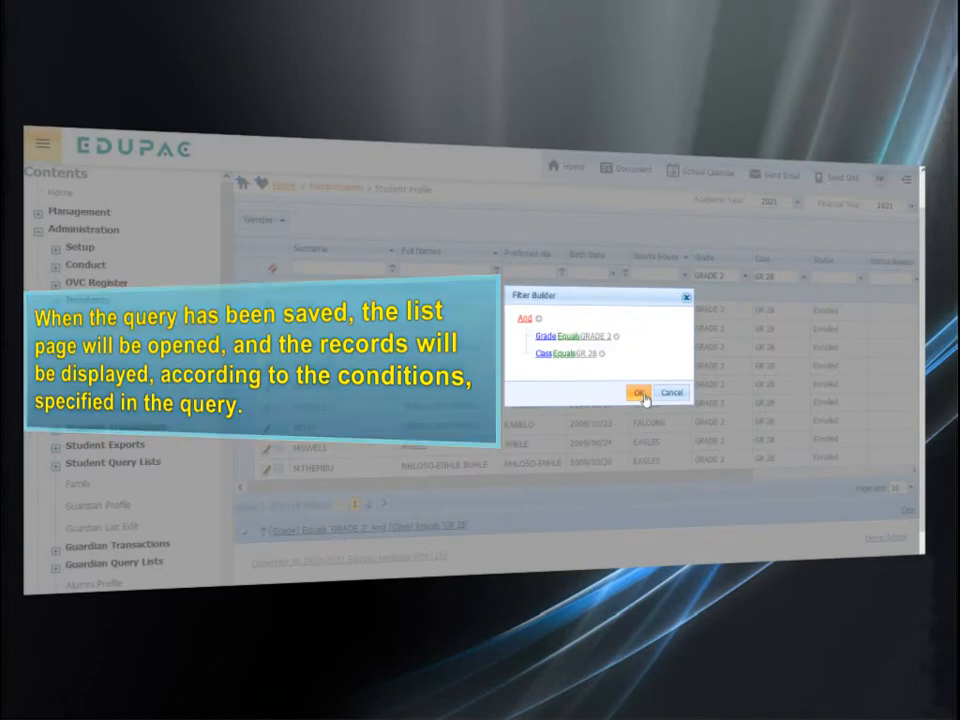
{"action": "left_click", "coordinate": [640, 394]}
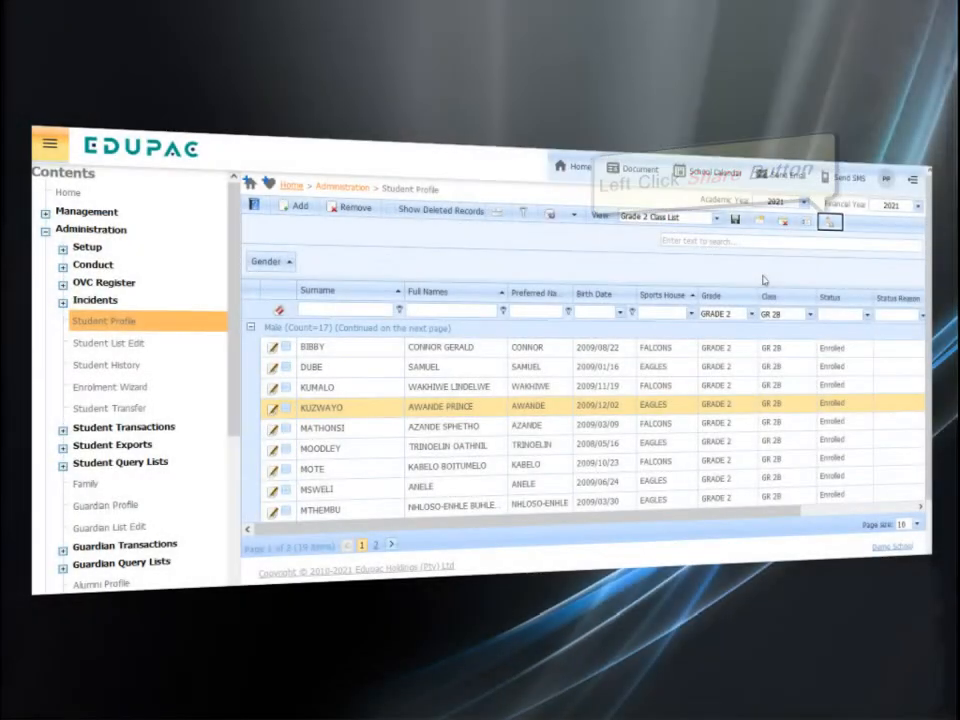
Share the Grade 2 Class List view and select the shared view "Grade 2 Class List (demouser)"
{"action": "left_click", "coordinate": [832, 226]}
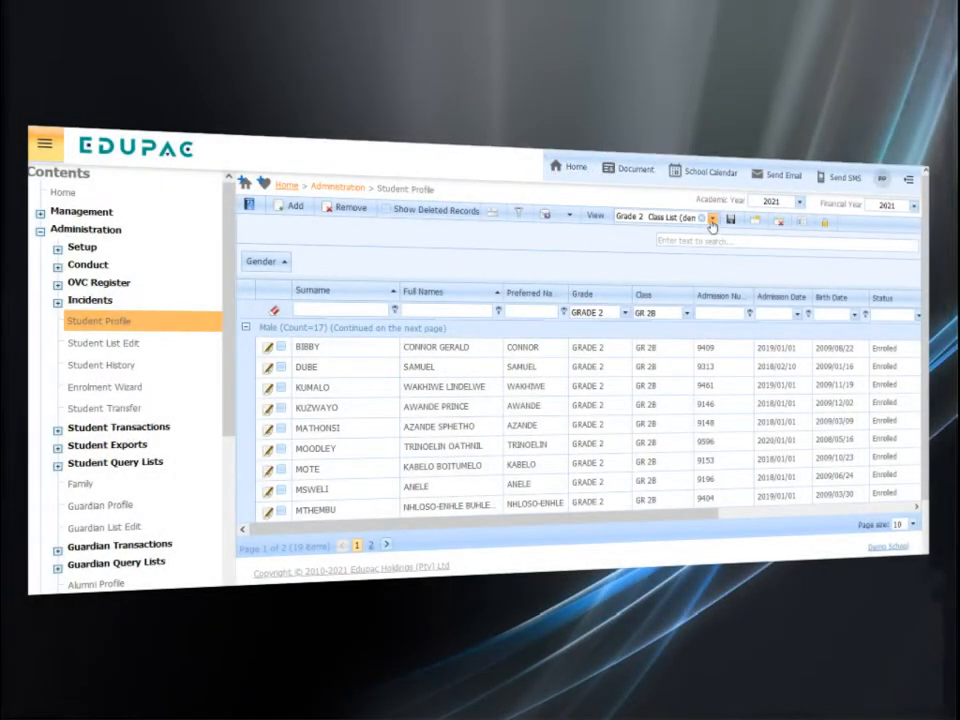
{"action": "left_click", "coordinate": [712, 221]}
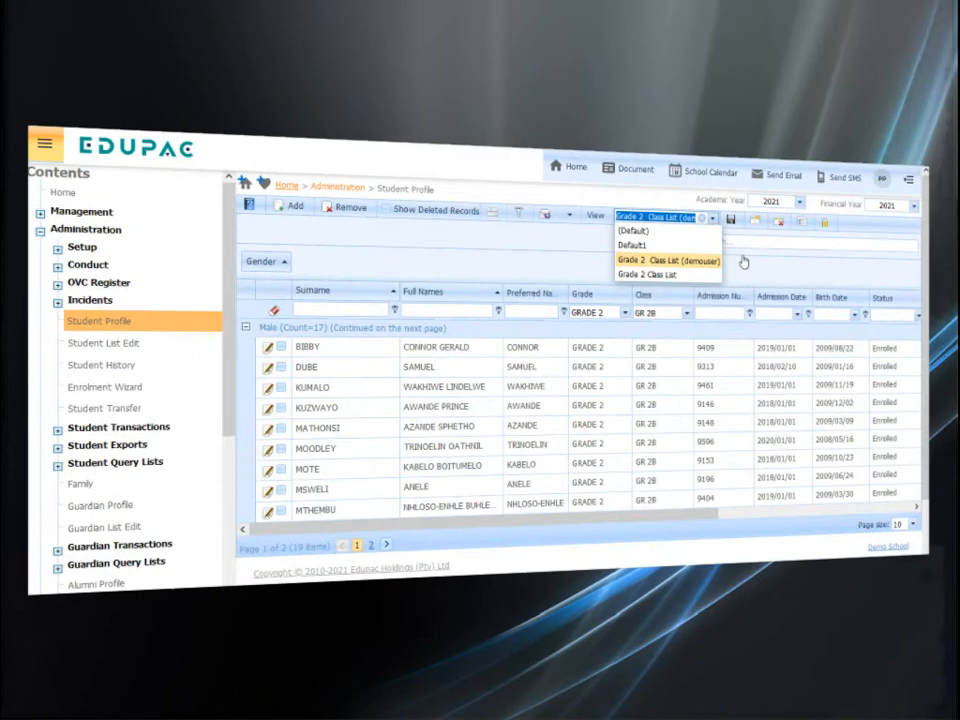
{"action": "left_click", "coordinate": [748, 262]}
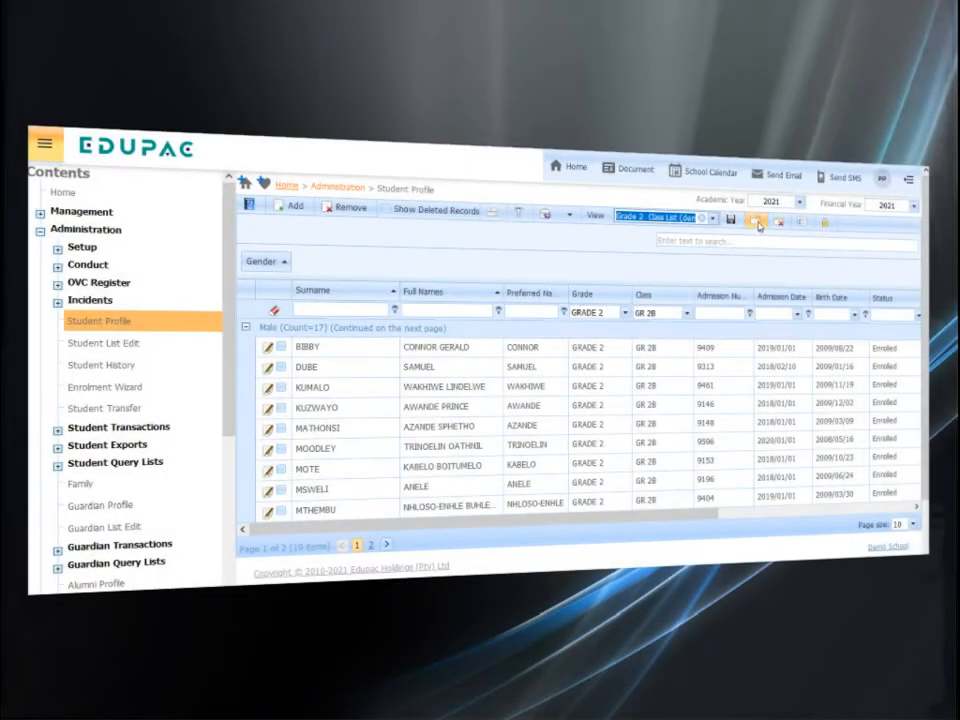
Save the shared view as a new view named "Copy Grade 2 Class List"
{"action": "left_click", "coordinate": [759, 224]}
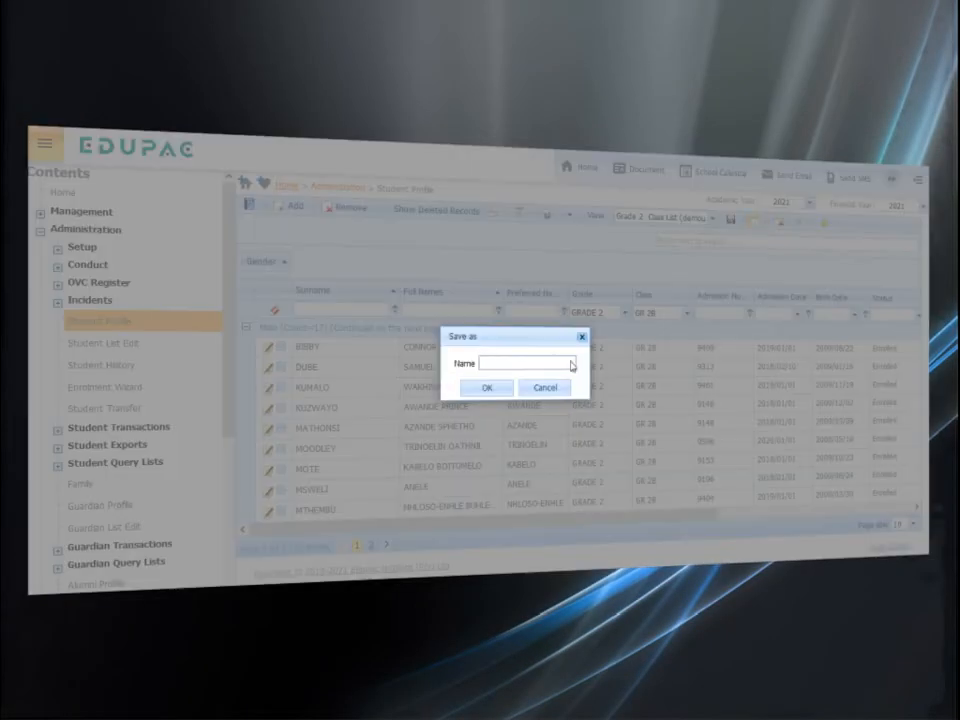
{"action": "type", "text": "Copy "}
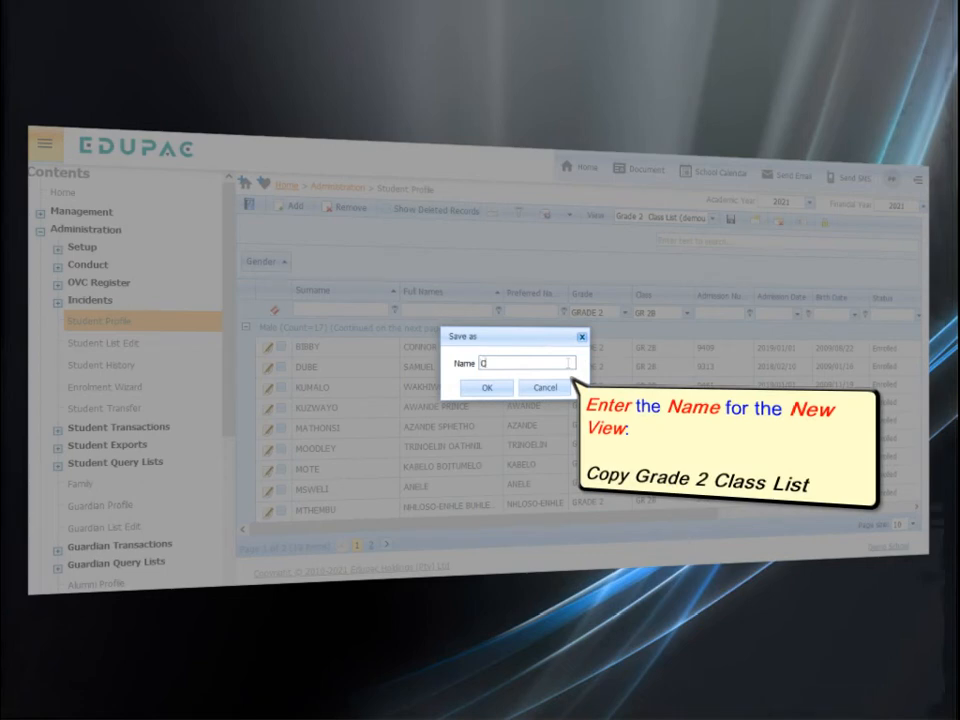
{"action": "type", "text": "Grade 2 Class List"}
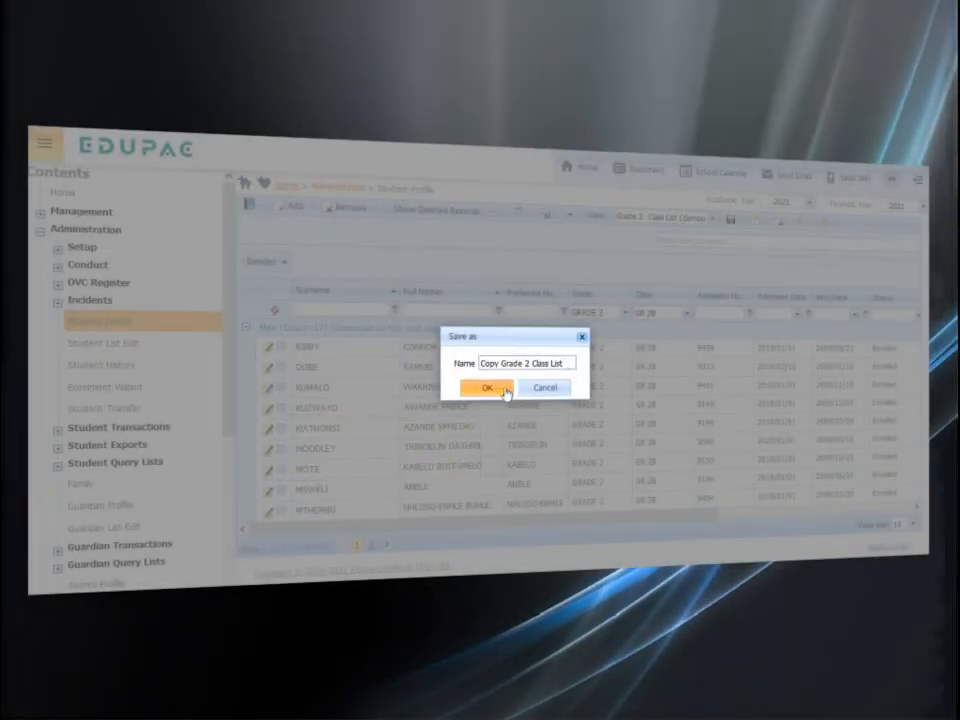
{"action": "left_click", "coordinate": [491, 388]}
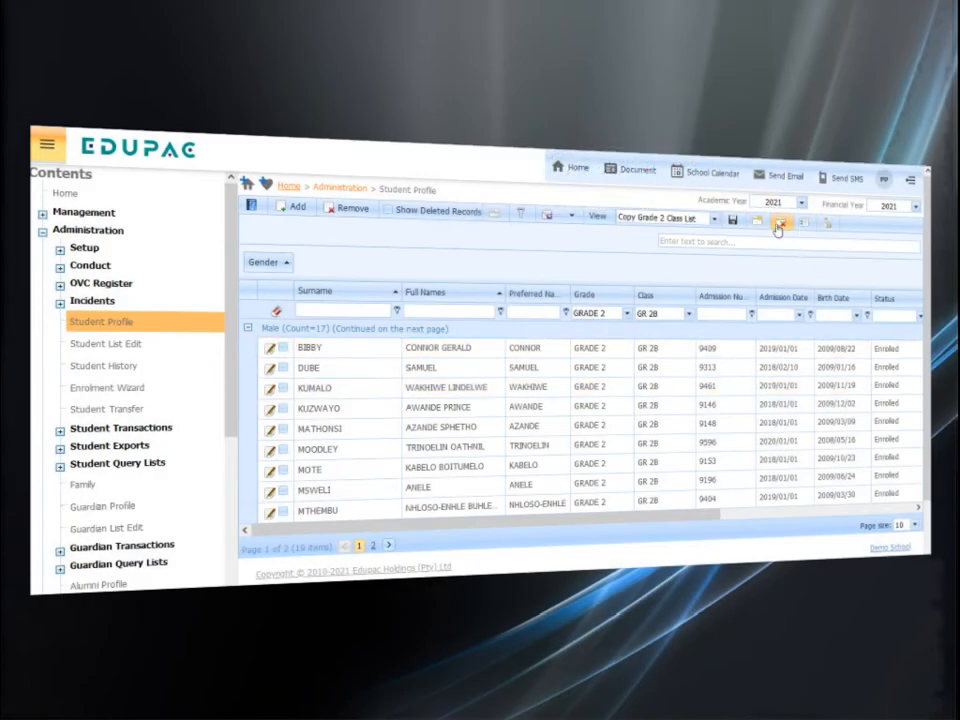
Delete the "Copy Grade 2 Class List" view and check the list of available views
{"action": "left_click", "coordinate": [778, 229]}
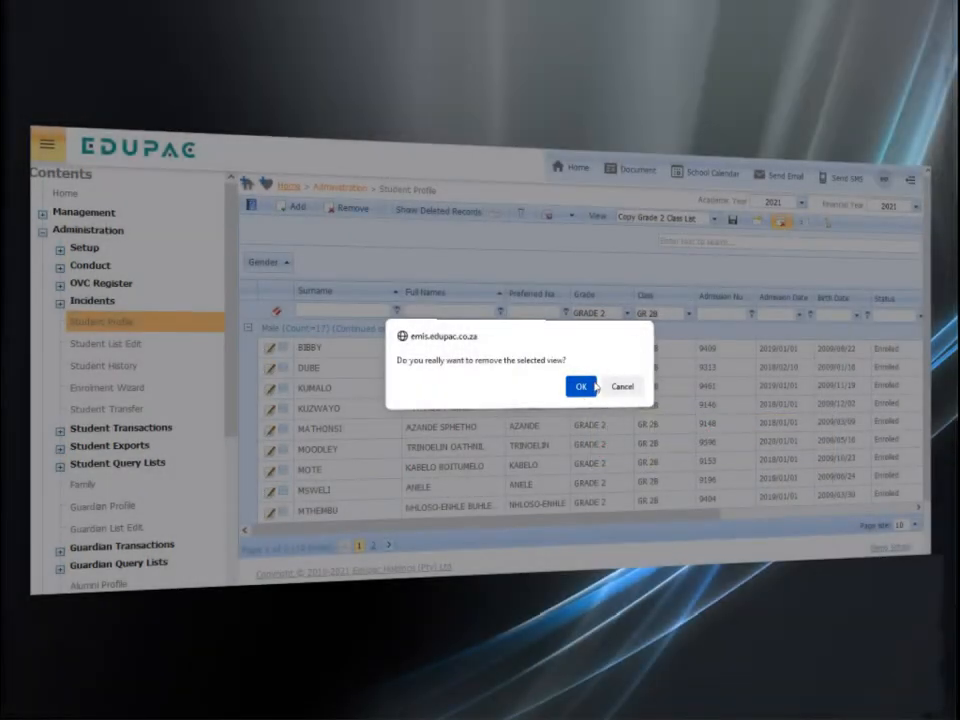
{"action": "left_click", "coordinate": [589, 386]}
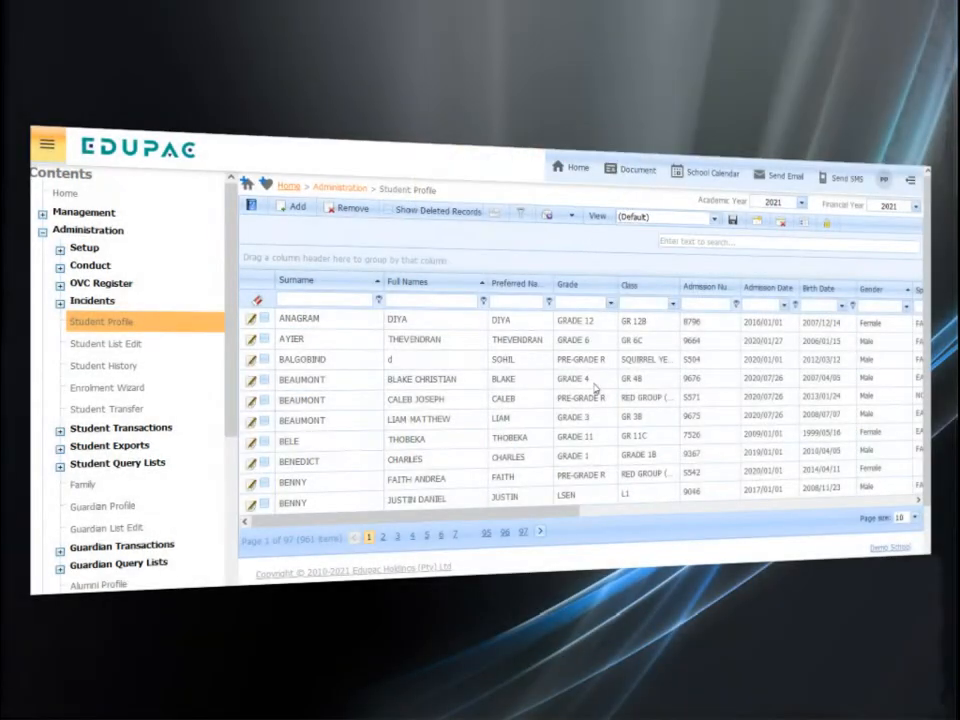
{"action": "left_click", "coordinate": [716, 220]}
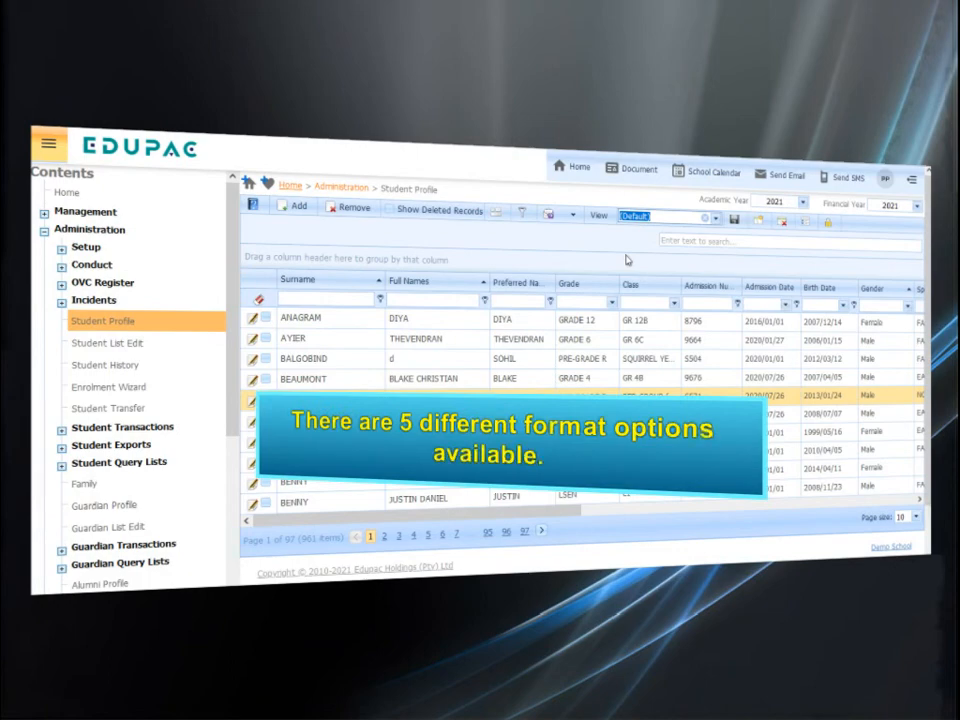
Review the export formats, then export the Grade 2 Class List view as PDF and open it with Adobe Acrobat Reader DC
{"action": "left_click", "coordinate": [573, 215]}
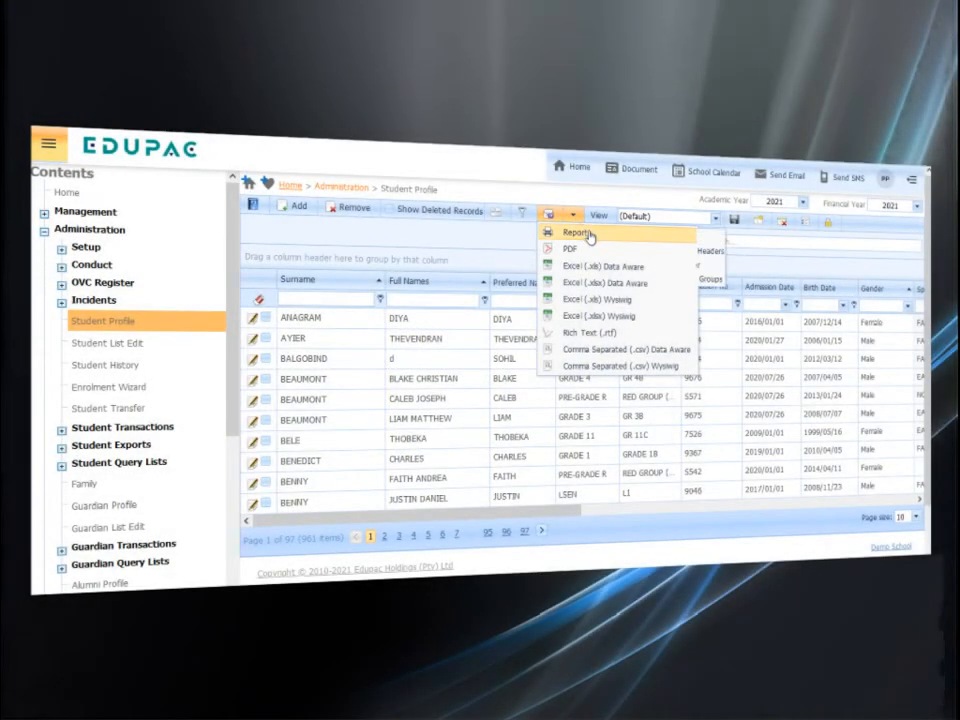
{"action": "mouse_move", "coordinate": [589, 236]}
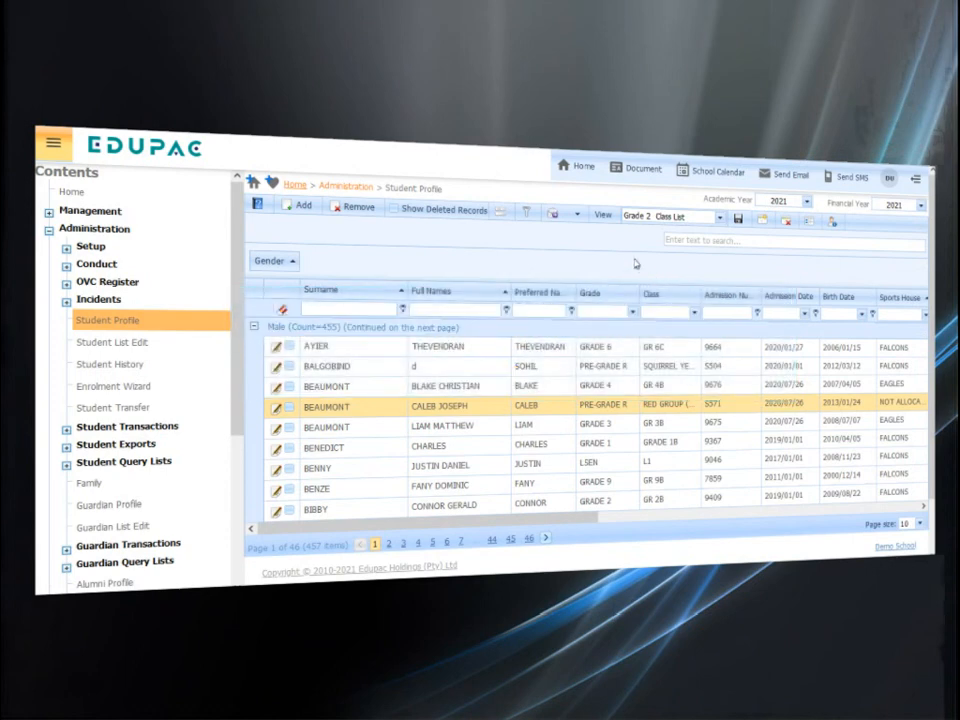
{"action": "left_click", "coordinate": [578, 216]}
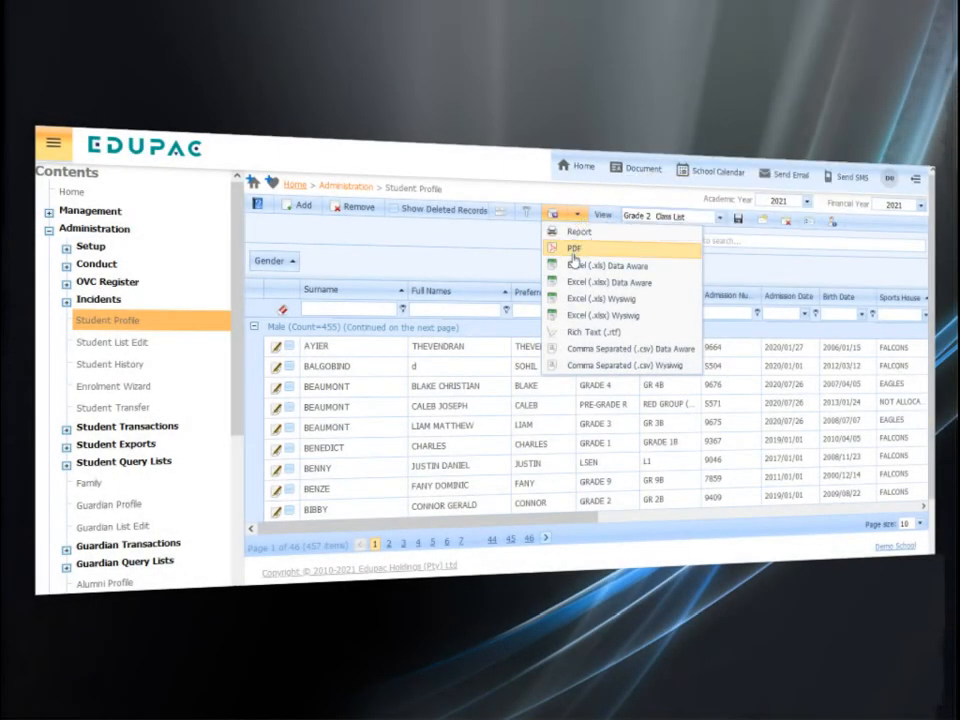
{"action": "left_click", "coordinate": [573, 259]}
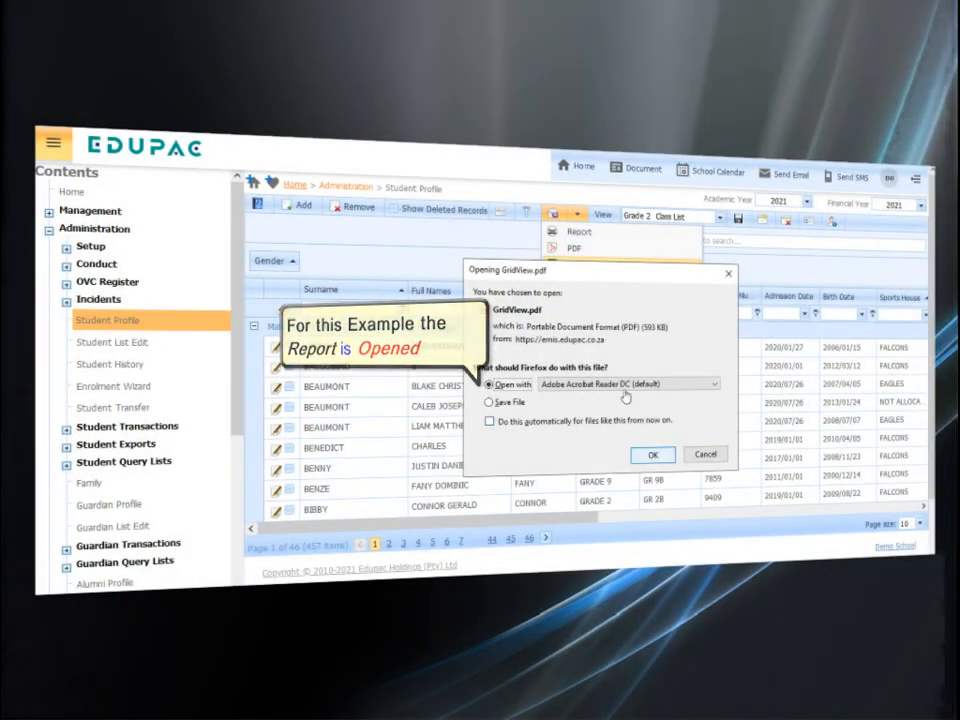
{"action": "left_click", "coordinate": [653, 454]}
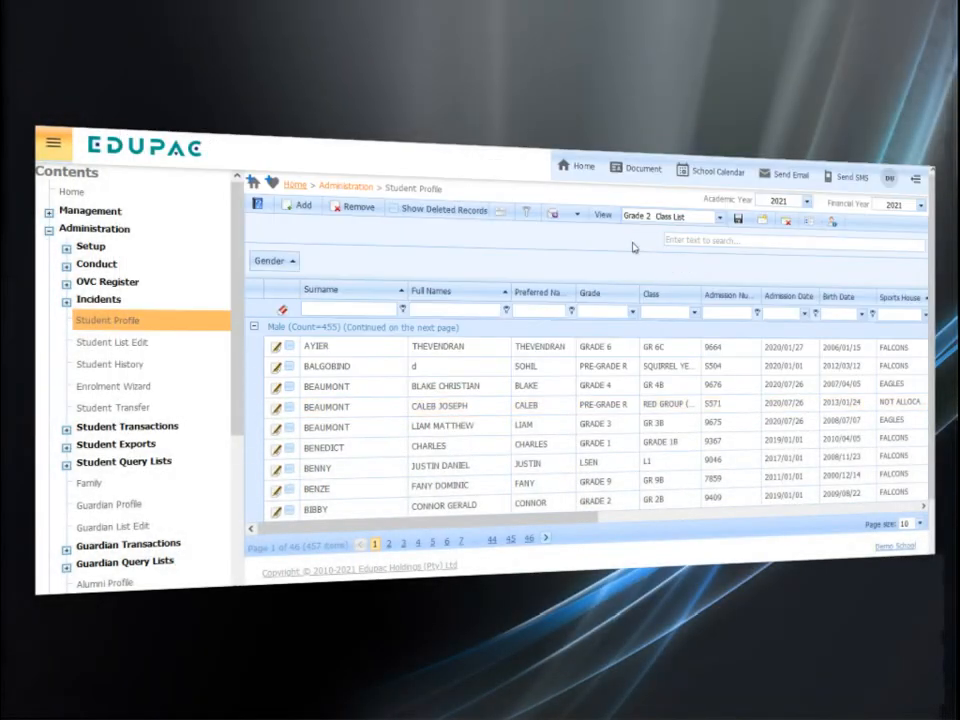
Export the Grade 2 Class List view as Excel (.xlsx) Data Aware and open the resulting workbook
{"action": "left_click", "coordinate": [577, 214]}
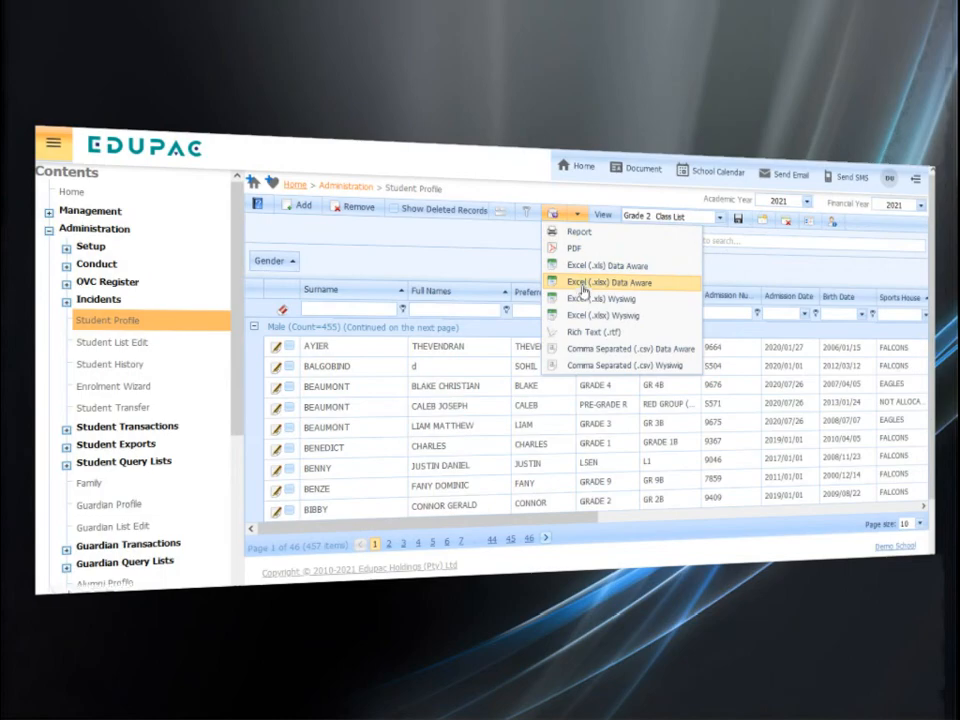
{"action": "left_click", "coordinate": [581, 284]}
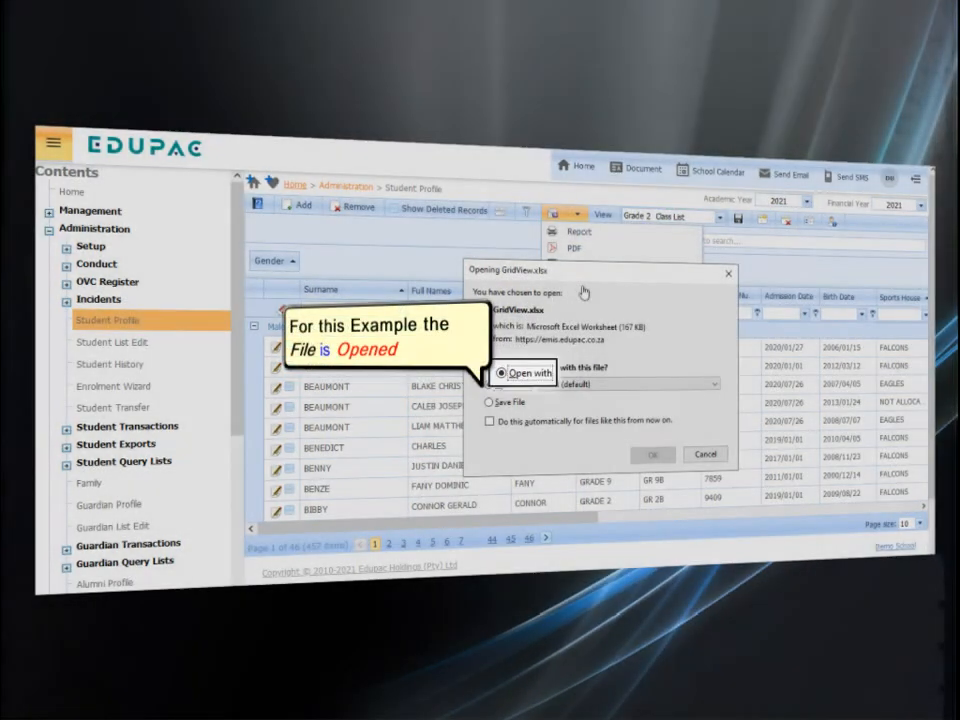
{"action": "left_click", "coordinate": [652, 454]}
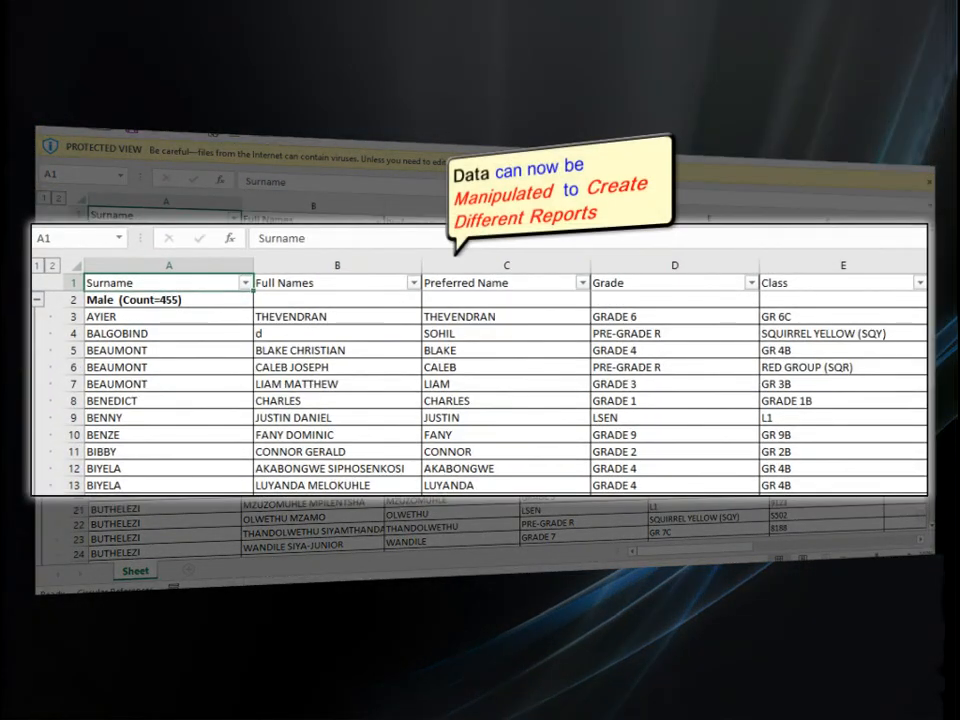